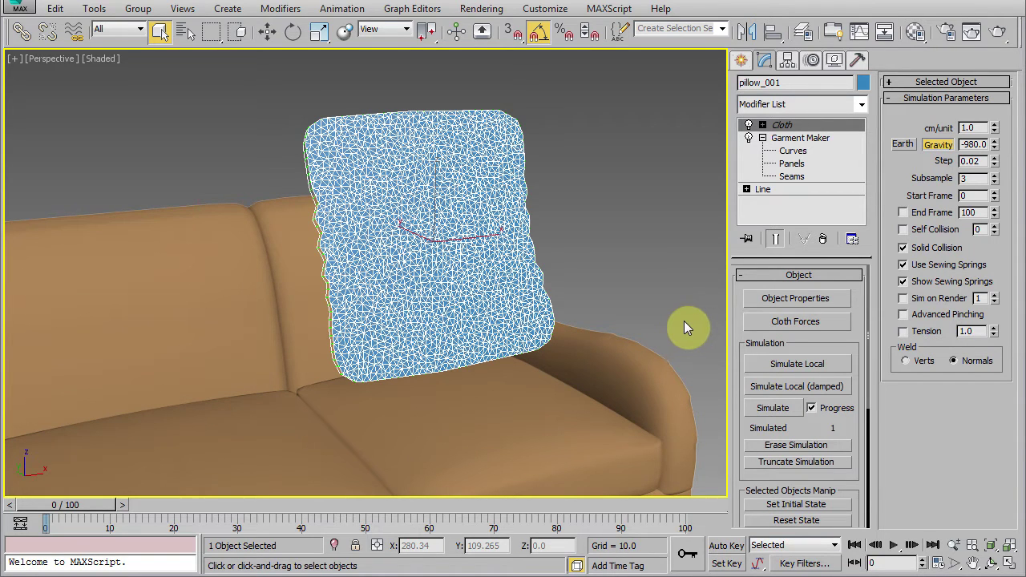
- Switch off sewing springs in the pillow's cloth Simulation Parameters and view it from the front
click(903, 265)
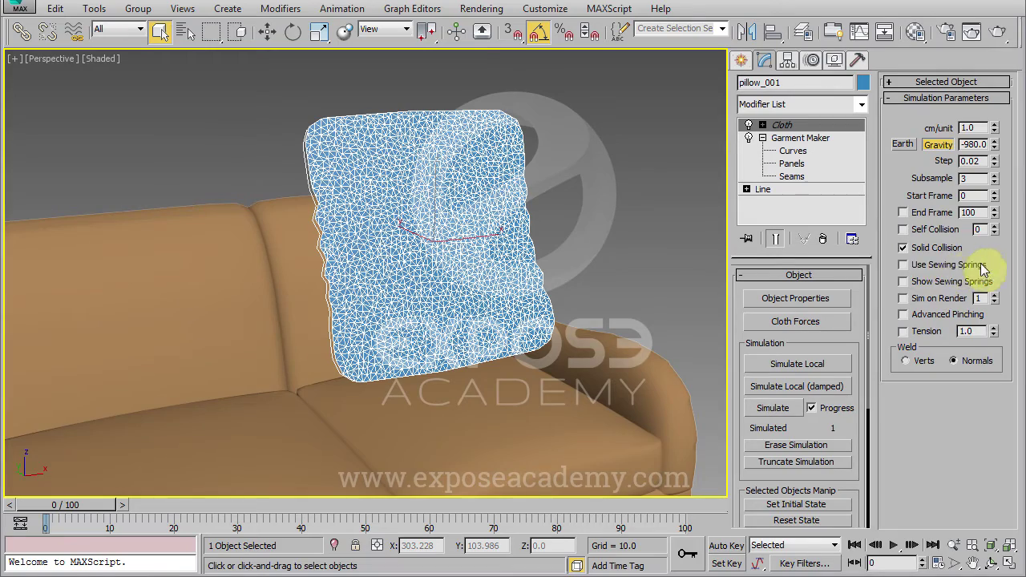
mouse_move(591, 286)
alt+middle_down()
mouse_move(504, 294)
mouse_move(325, 183)
alt+middle_up()
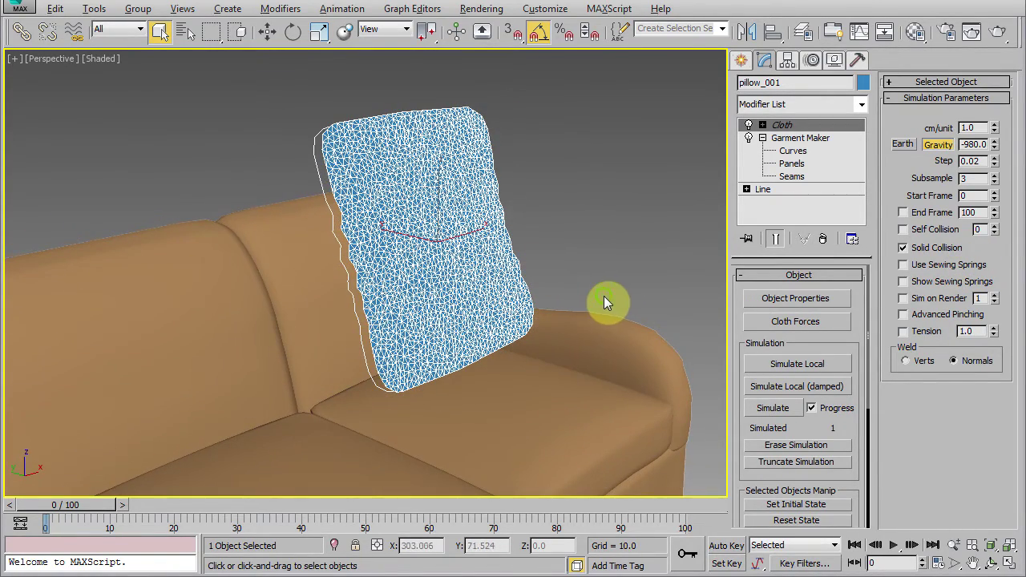
alt+middle_drag(608, 298, 557, 304)
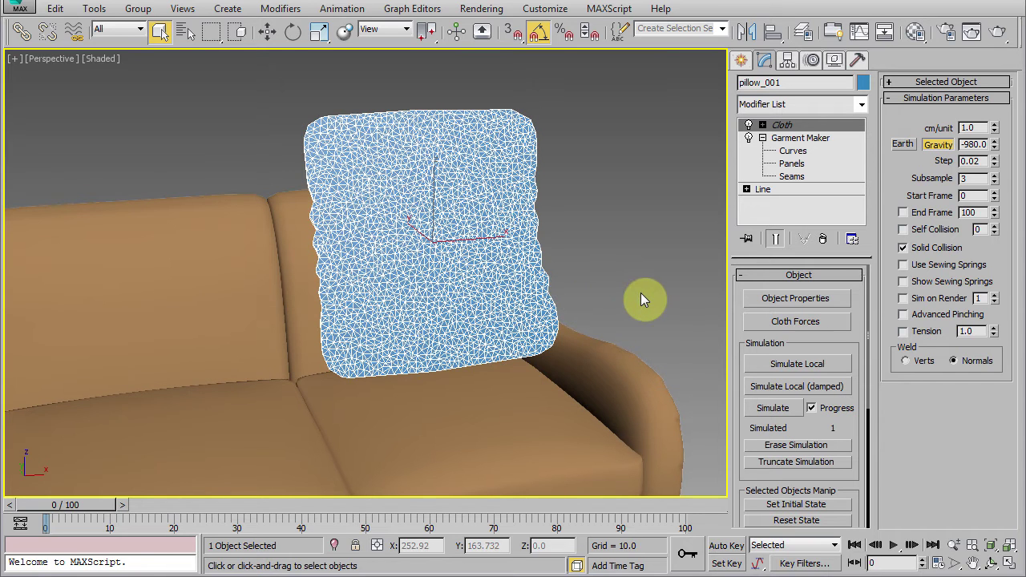
- Check Self Collision in the pillow's Cloth Simulation Parameters
click(905, 230)
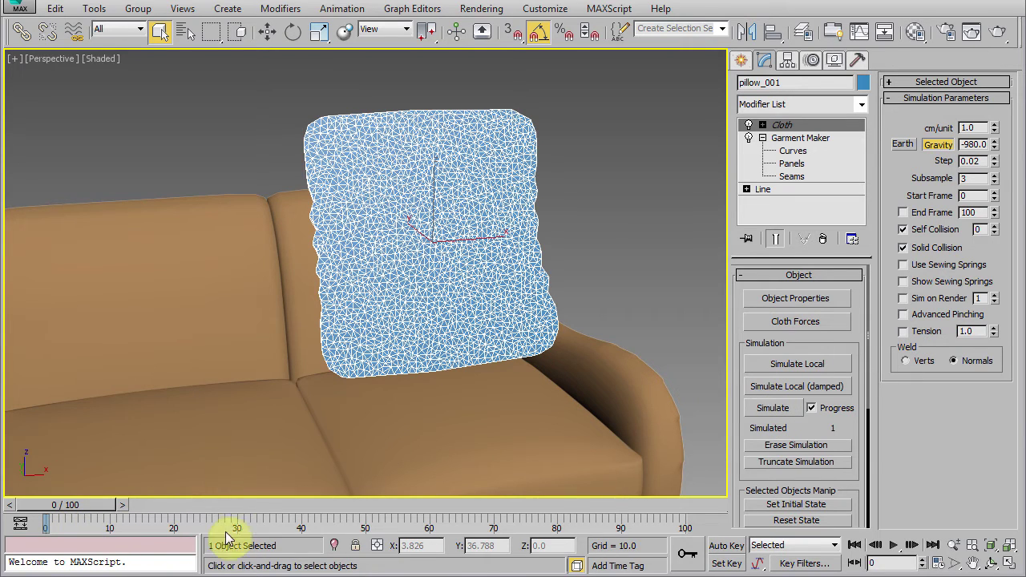
- Run the full cloth simulation, stop it partway, and scrub back through the pillow frames
click(775, 410)
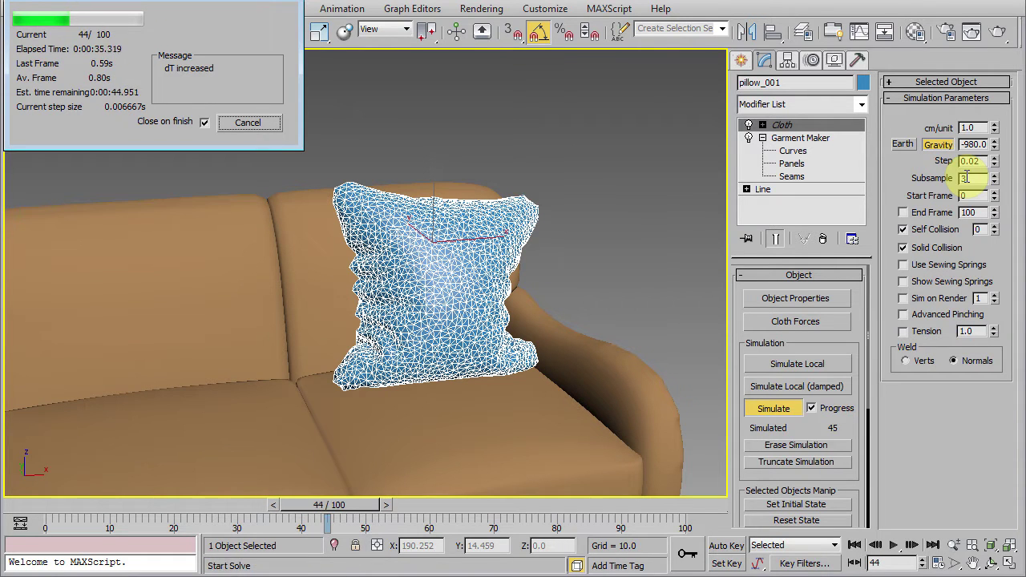
click(250, 126)
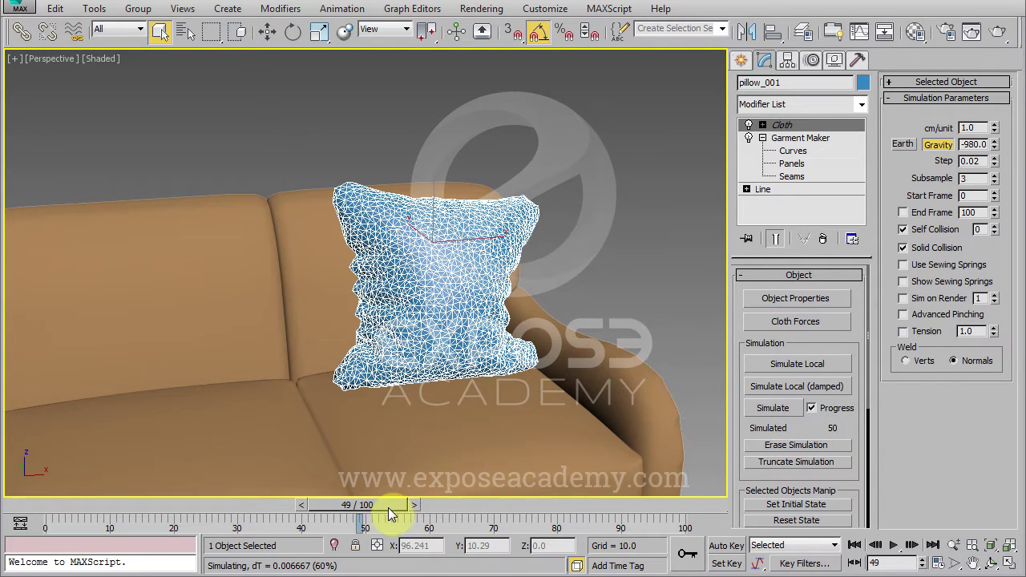
drag(380, 507, 193, 522)
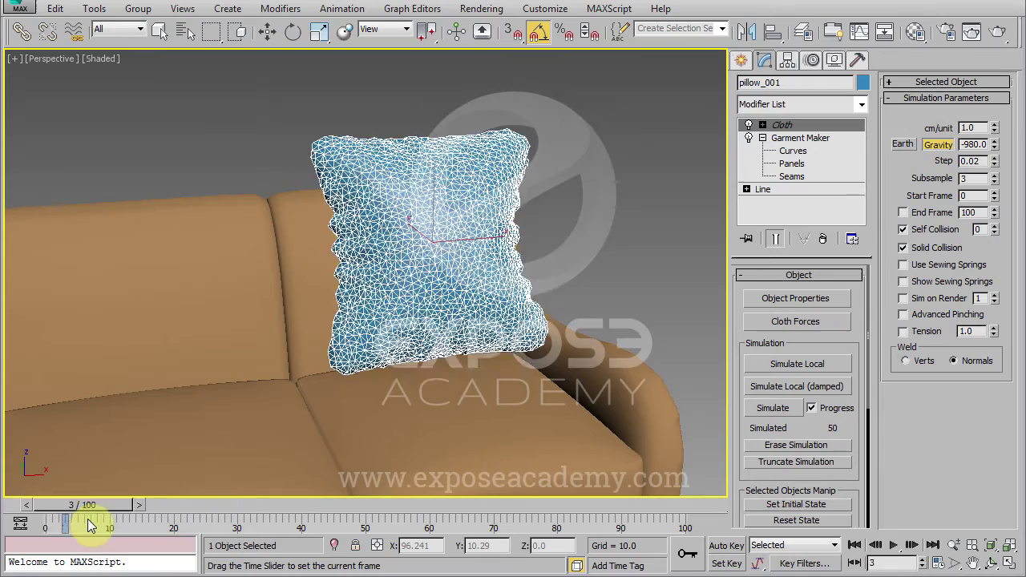
click(614, 320)
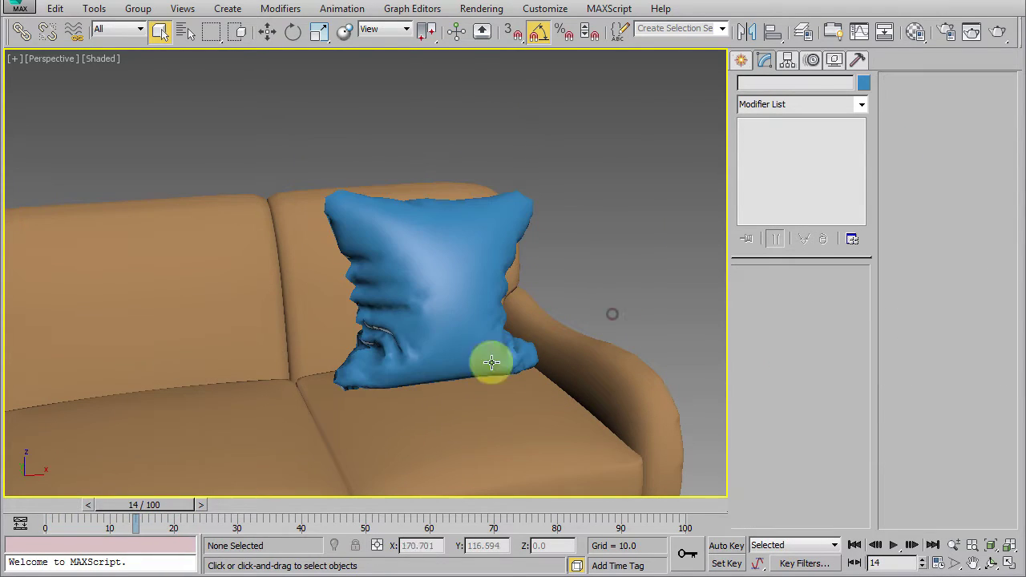
mouse_move(101, 513)
mouse_down()
mouse_move(110, 509)
mouse_move(24, 513)
mouse_move(170, 522)
mouse_move(27, 522)
mouse_move(164, 513)
mouse_move(133, 513)
mouse_up()
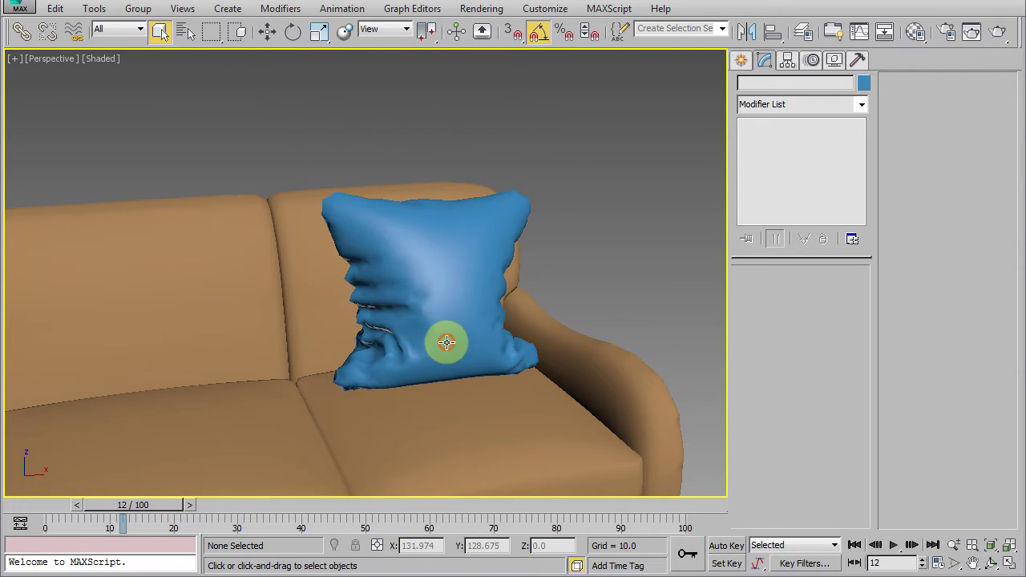
click(446, 341)
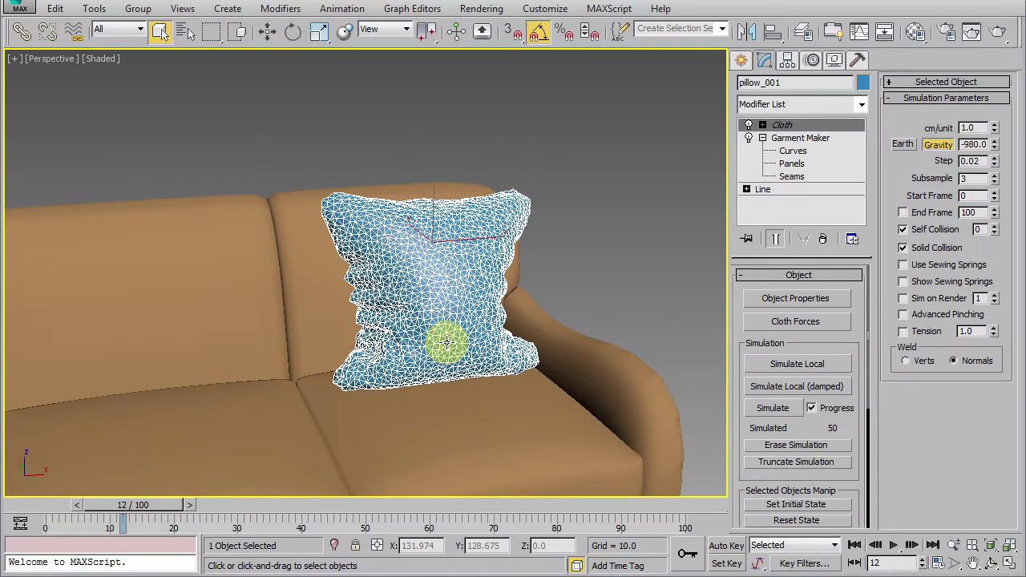
- Erase the cloth simulation and return the time slider to frame 0
click(784, 446)
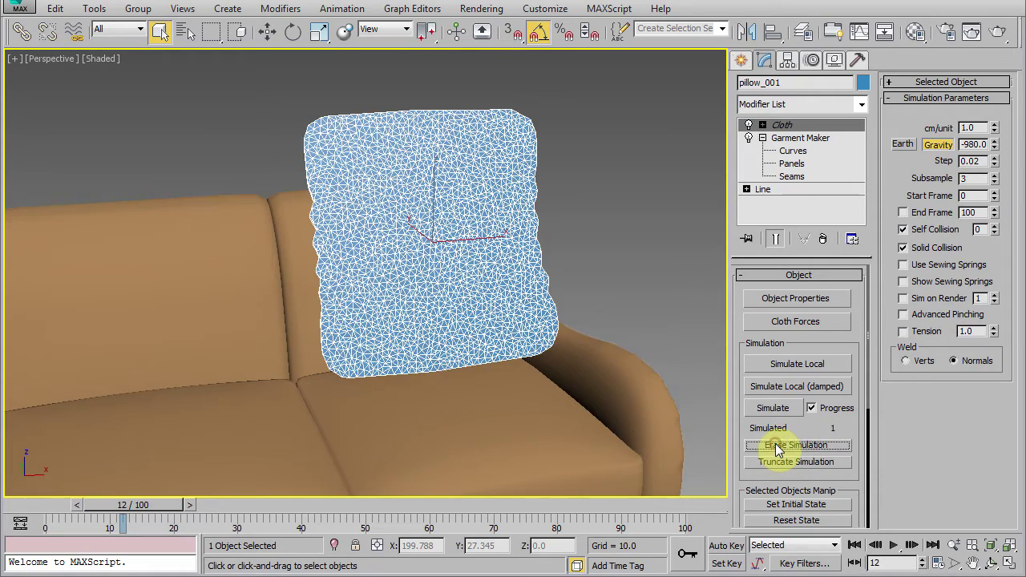
mouse_move(486, 355)
alt+middle_down()
mouse_move(537, 355)
mouse_move(446, 362)
alt+middle_up()
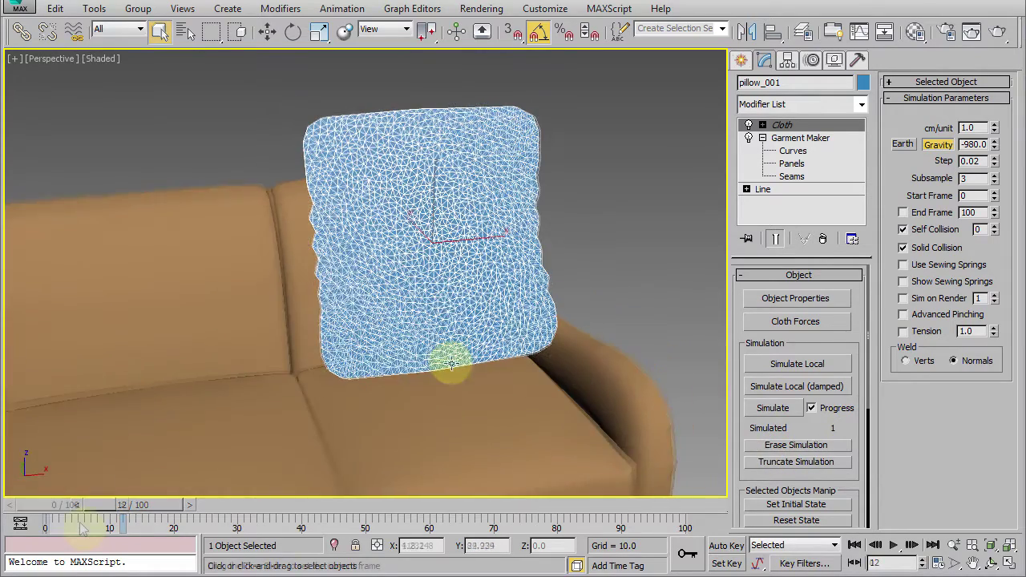
key(Home)
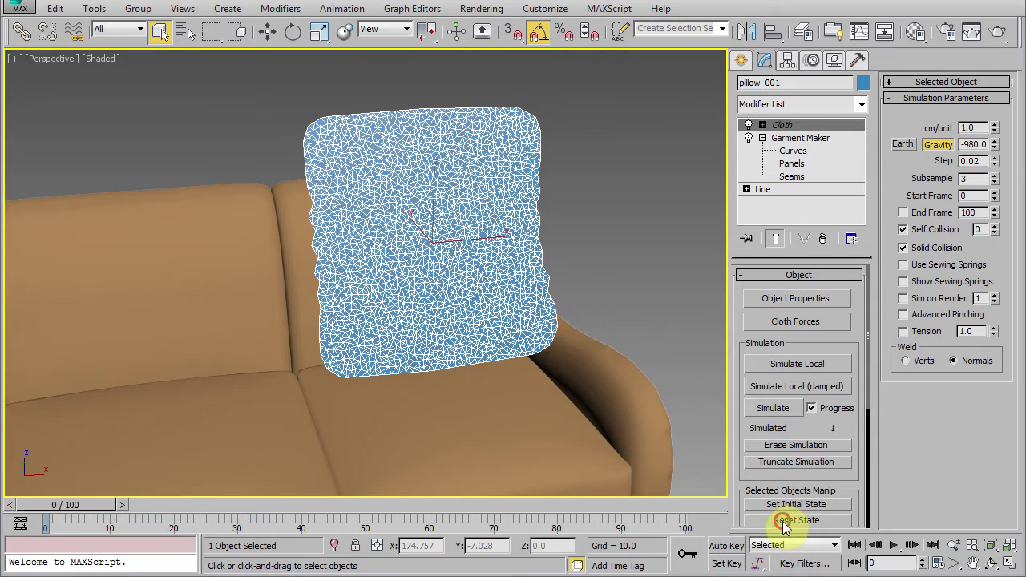
- Reset the cloth state, run and stop a plain local simulation, and rewind to frame 0
click(785, 523)
click(797, 367)
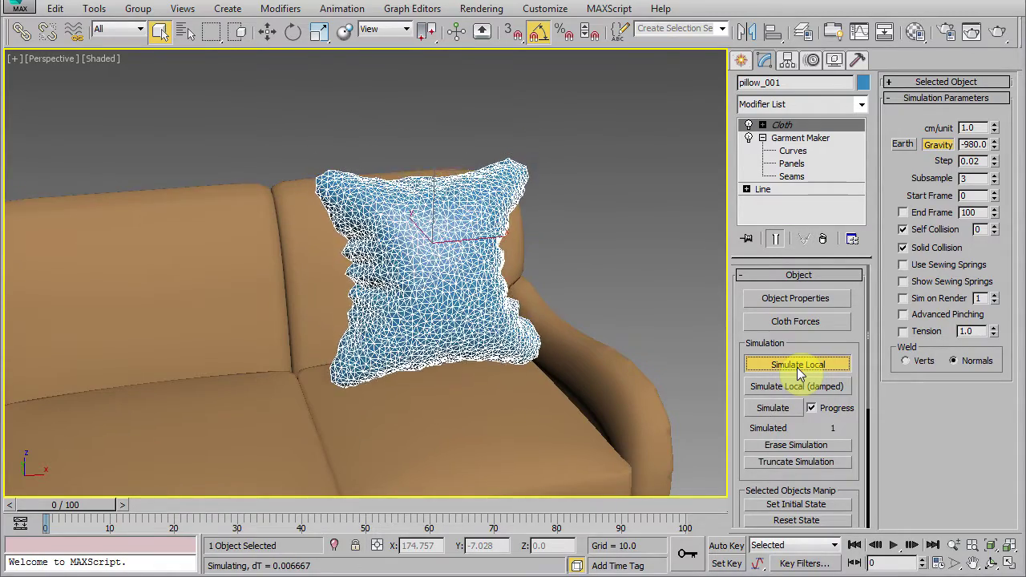
click(798, 367)
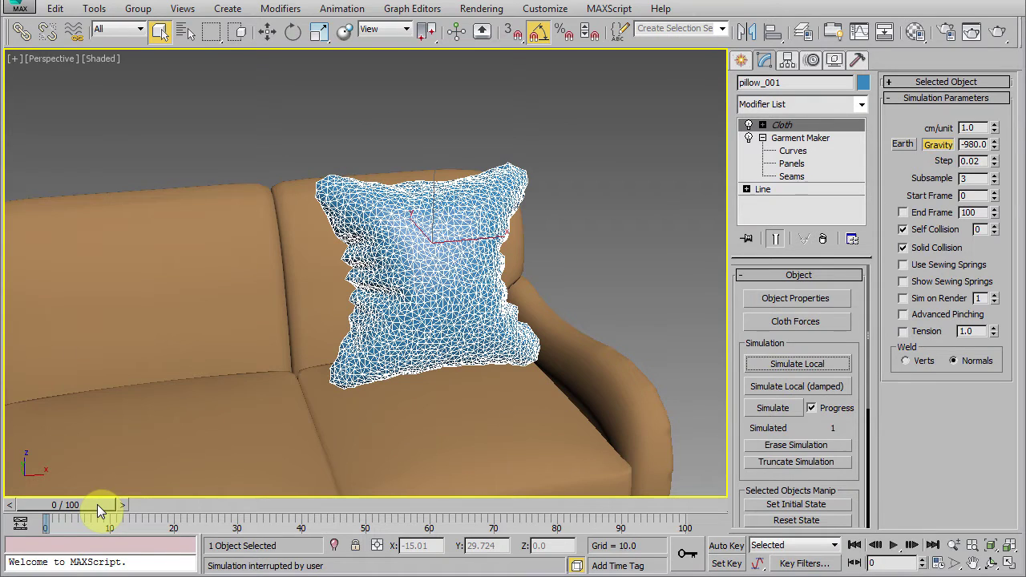
drag(100, 505, 75, 506)
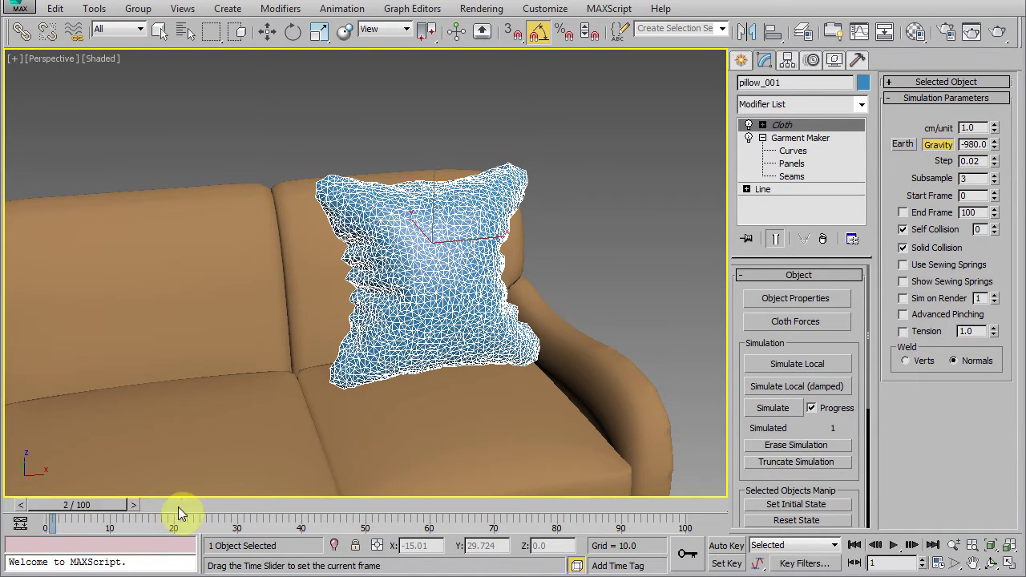
- Run a damped local simulation until the pillow inflates, then stop it
click(768, 389)
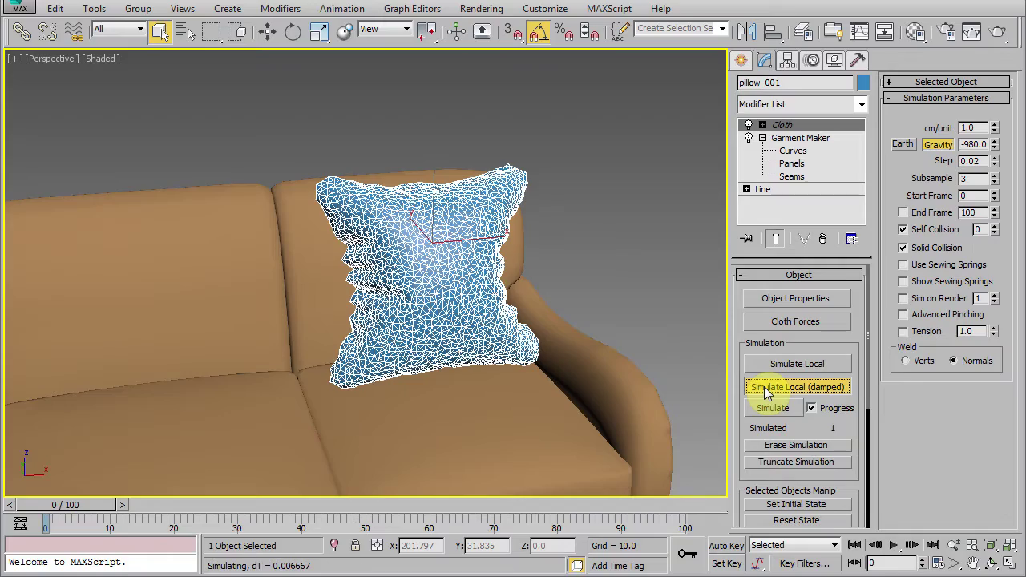
mouse_move(451, 378)
alt+middle_down()
mouse_move(499, 355)
mouse_move(563, 350)
mouse_move(467, 352)
alt+middle_up()
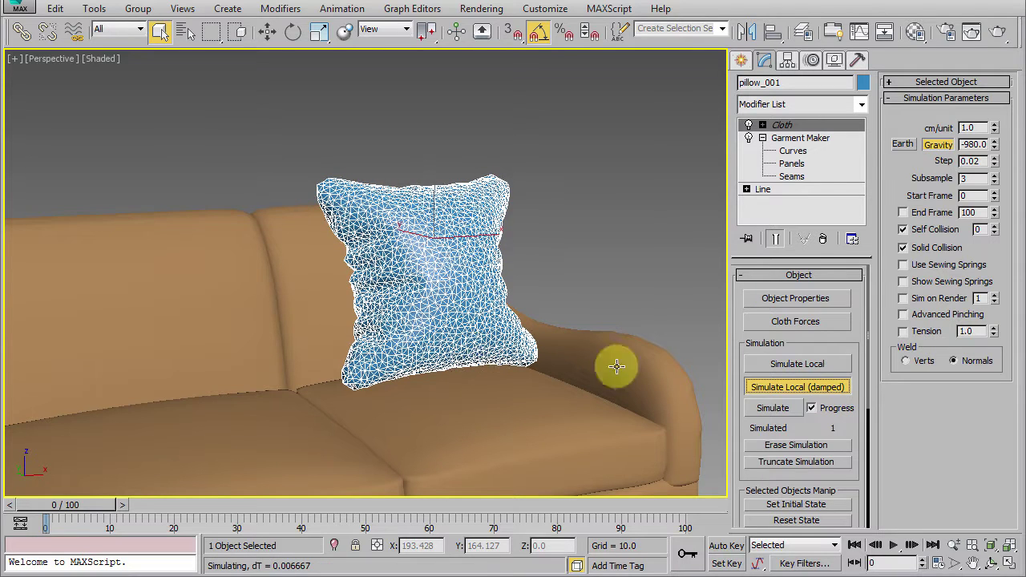
click(773, 391)
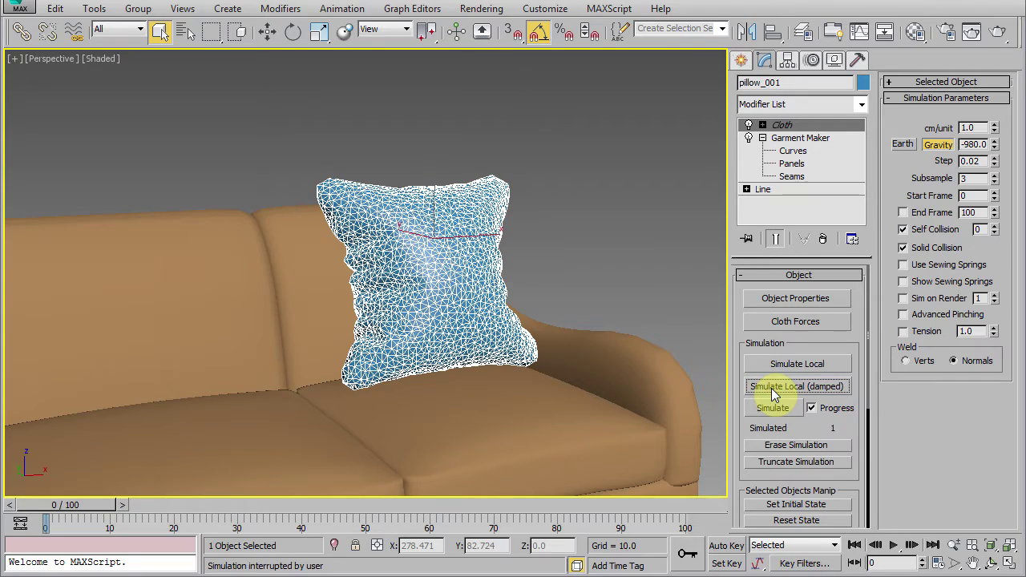
- Reset the pillow and rerun the damped local simulation to puff it up again
click(772, 520)
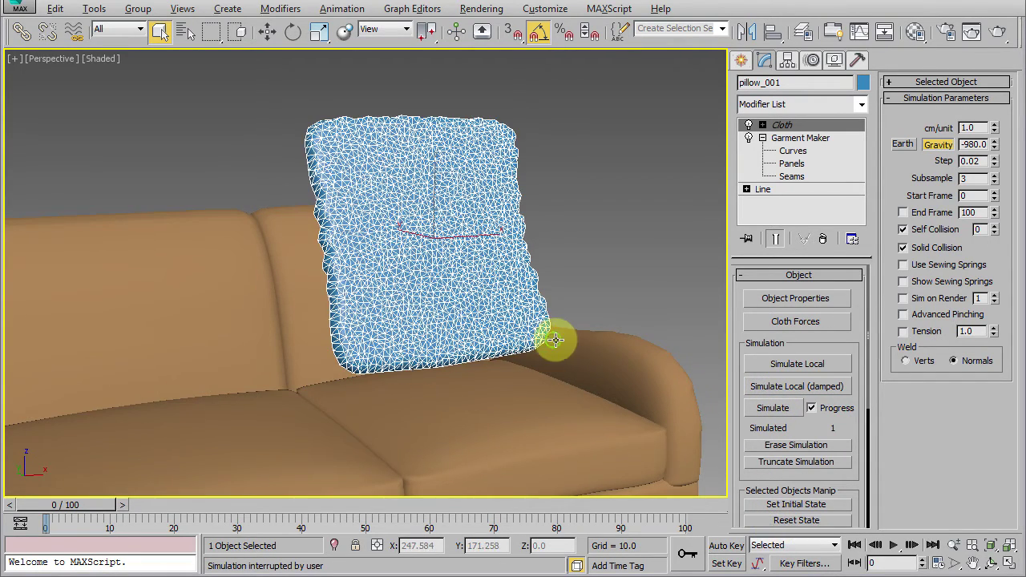
mouse_move(549, 340)
alt+middle_down()
mouse_move(636, 345)
mouse_move(574, 344)
alt+middle_up()
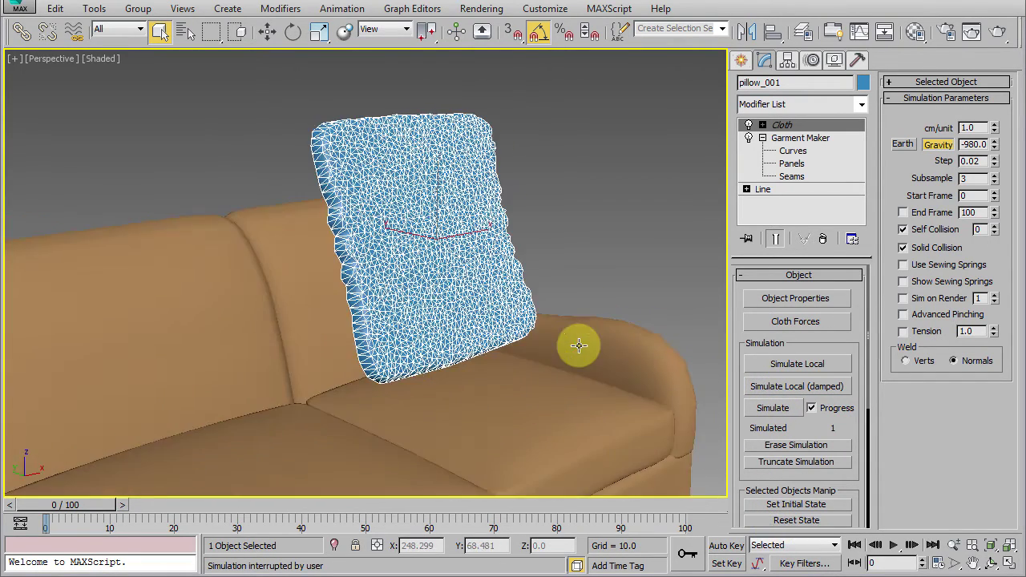
click(778, 388)
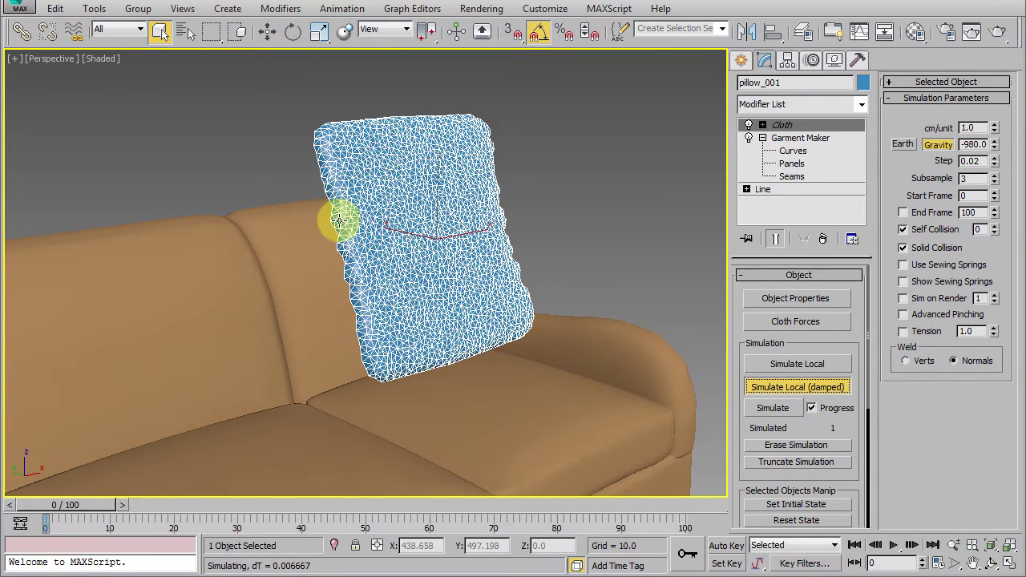
drag(377, 290, 407, 303)
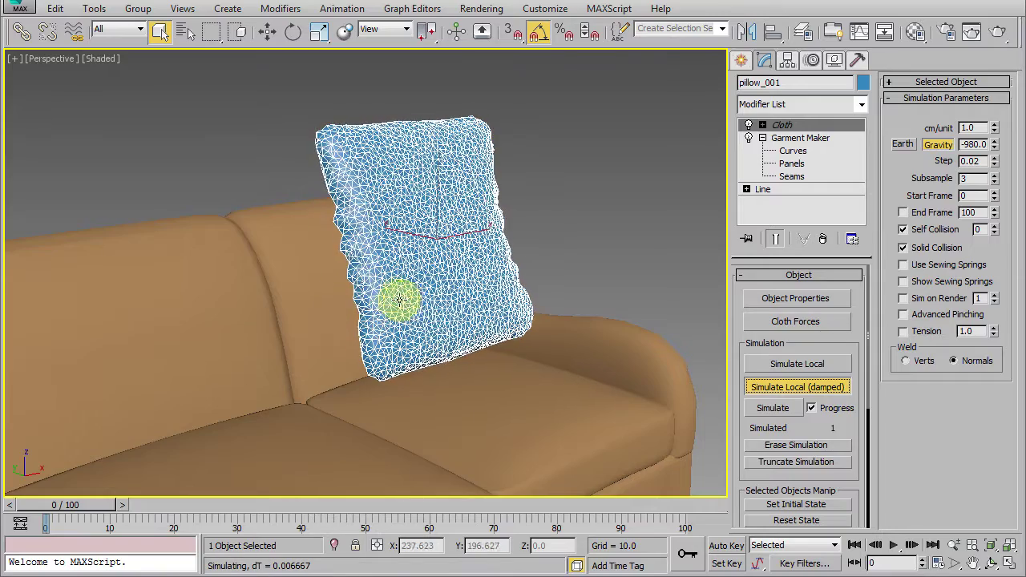
mouse_move(407, 303)
alt+middle_down()
mouse_move(472, 300)
mouse_move(423, 297)
alt+middle_up()
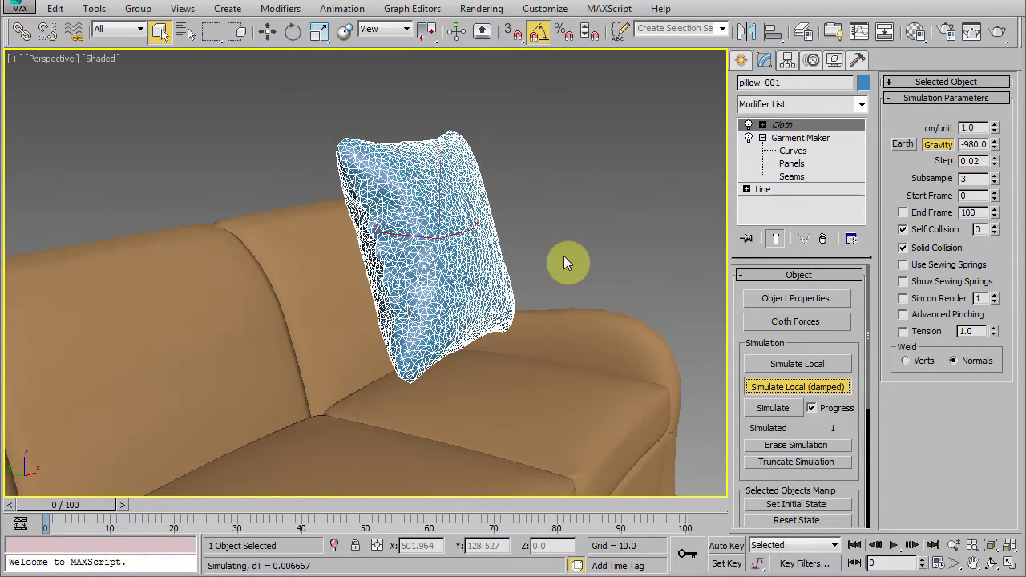
click(762, 387)
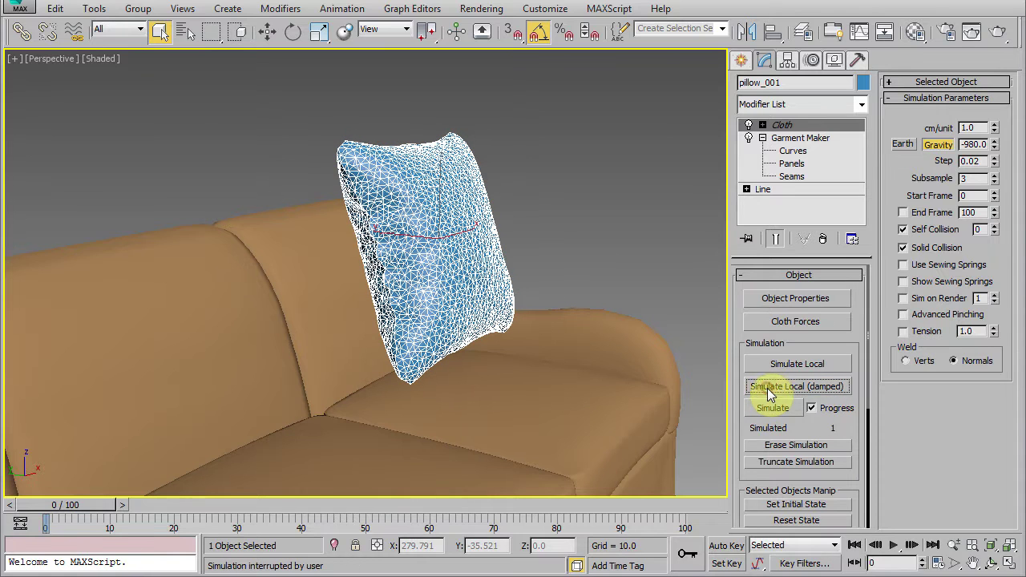
- Run the full simulation, stop it at frame 14, and set the slider to frame 9
click(768, 410)
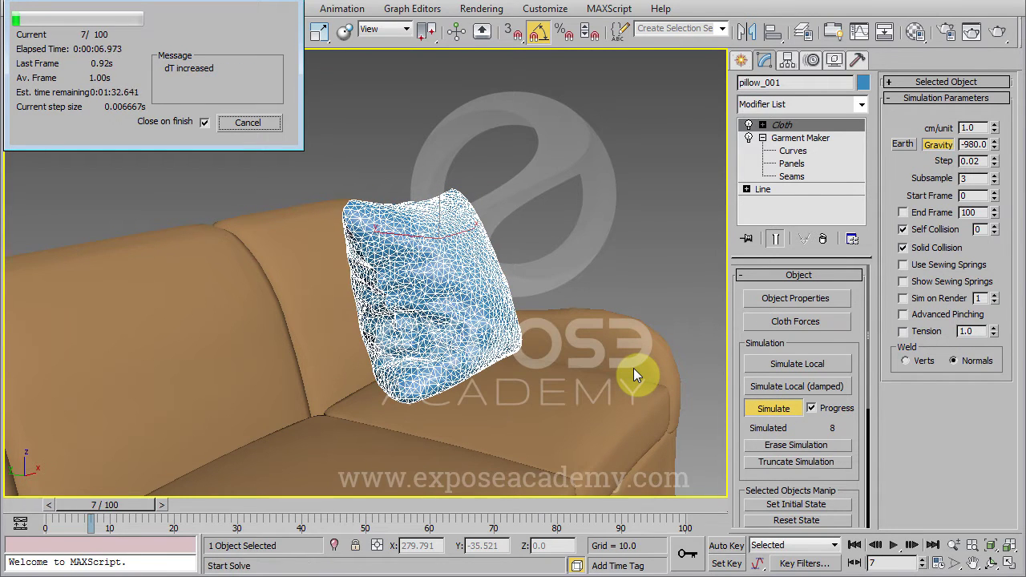
click(251, 126)
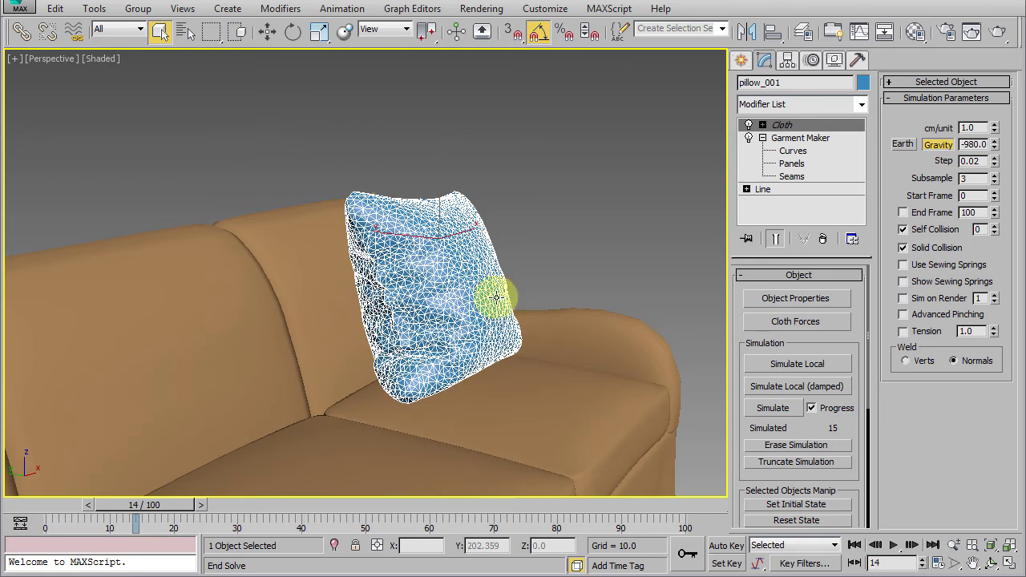
mouse_move(497, 298)
alt+middle_down()
mouse_move(373, 337)
mouse_move(588, 299)
alt+middle_up()
click(588, 298)
mouse_move(143, 505)
mouse_down()
mouse_move(73, 508)
mouse_move(168, 525)
mouse_move(68, 523)
mouse_move(167, 525)
mouse_move(137, 525)
mouse_up()
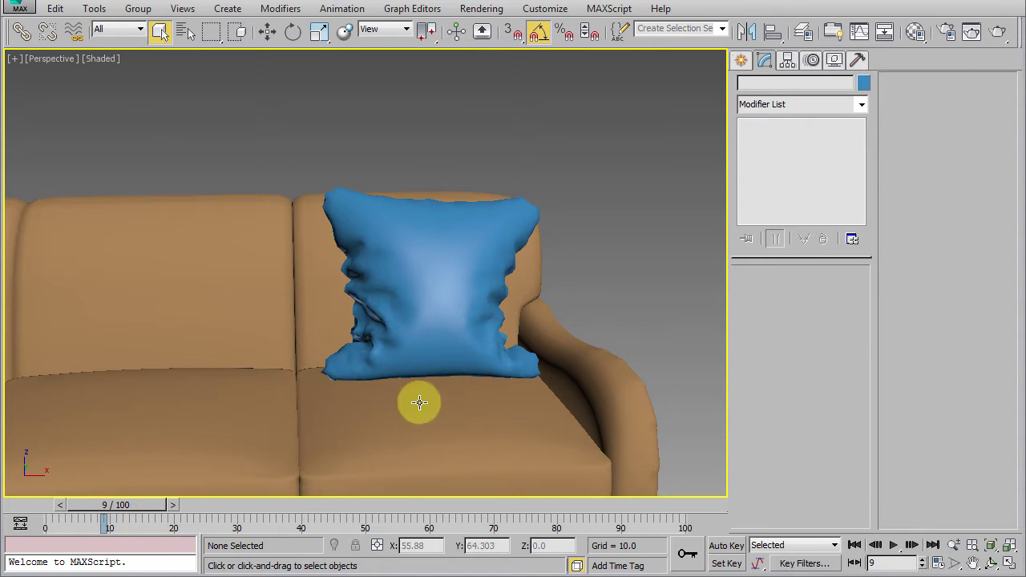
- Snapshot the frame-9 pillow as a single mesh copy, then rewind to frame 0
click(453, 335)
mouse_move(543, 328)
alt+middle_down()
mouse_move(508, 360)
mouse_move(535, 365)
alt+middle_up()
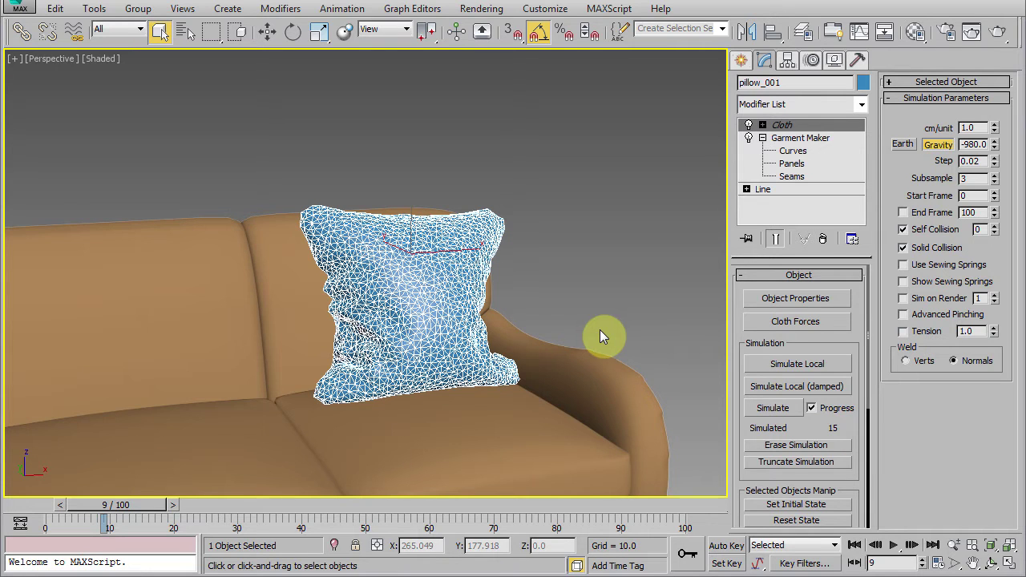
click(93, 10)
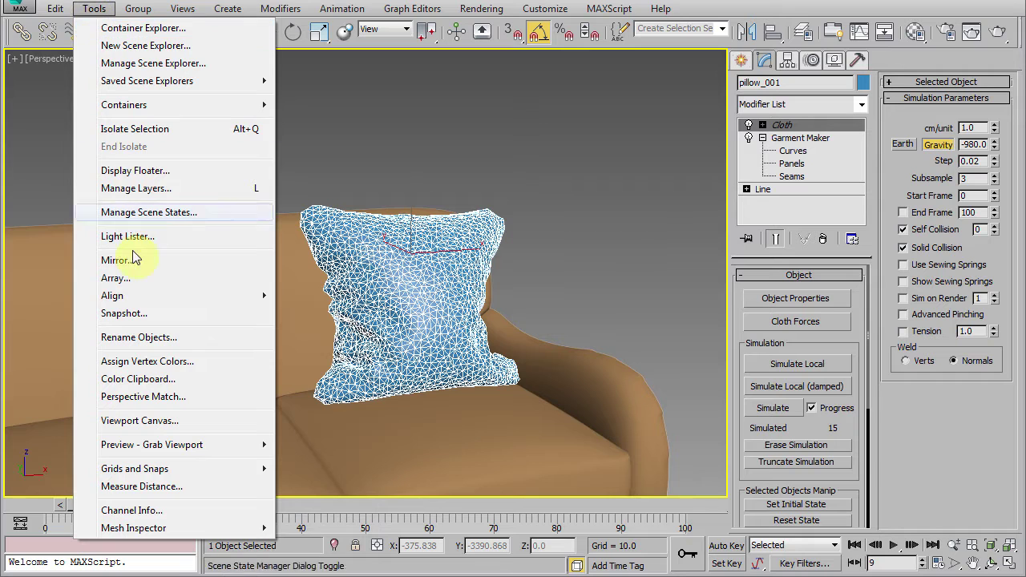
click(125, 315)
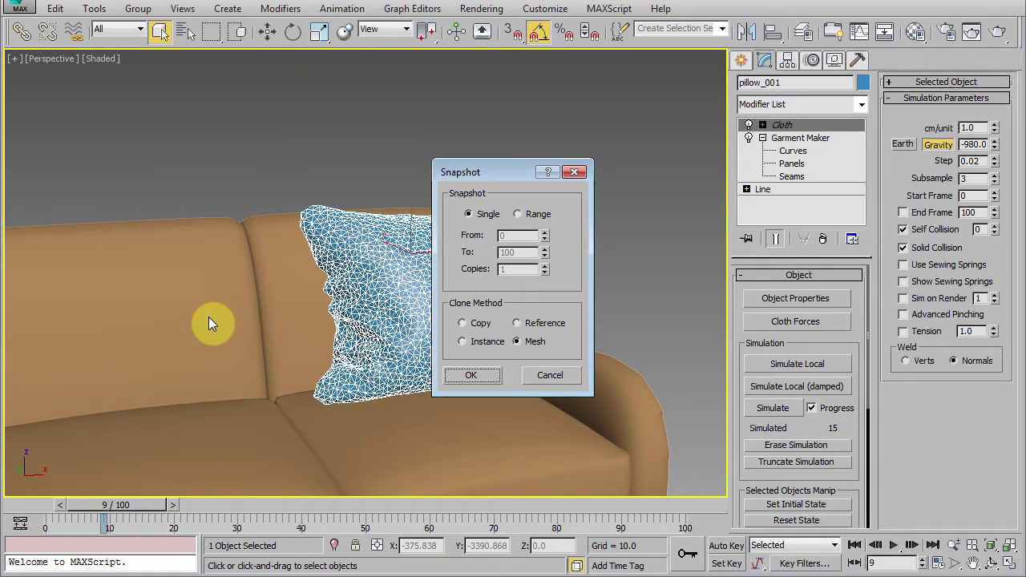
click(467, 376)
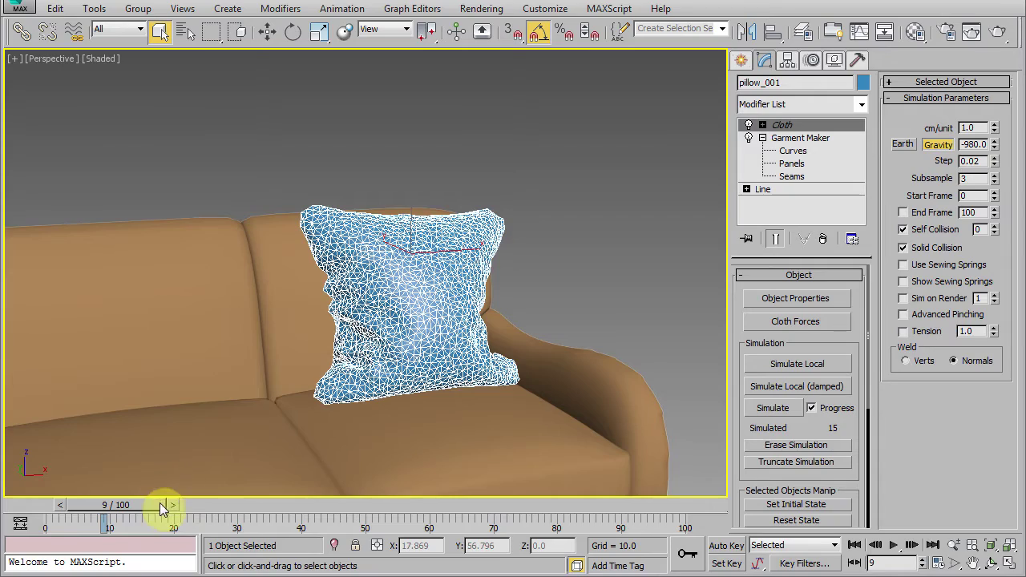
mouse_move(141, 505)
mouse_down()
mouse_move(98, 514)
mouse_move(165, 527)
mouse_move(88, 529)
mouse_up()
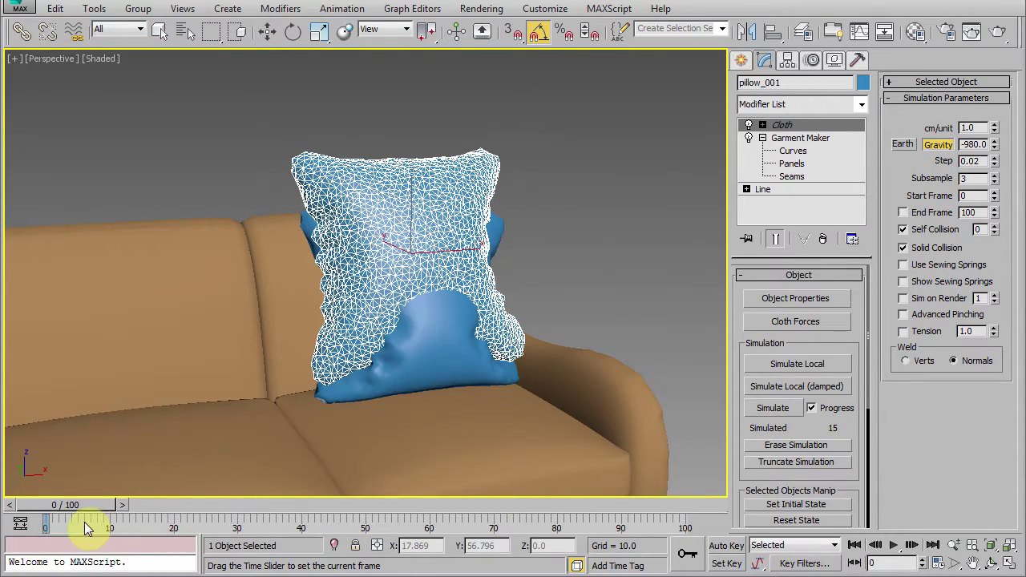
scroll(806, 404, down, 3)
- Reset the cloth pillow and move it left and up above the sofa
click(802, 449)
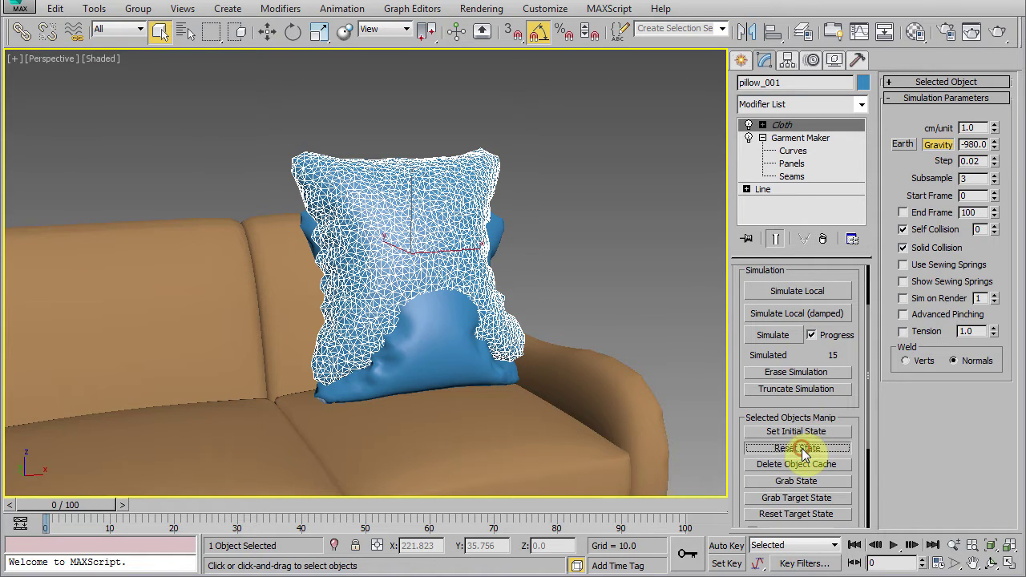
alt+middle_drag(610, 319, 591, 297)
right_click(613, 260)
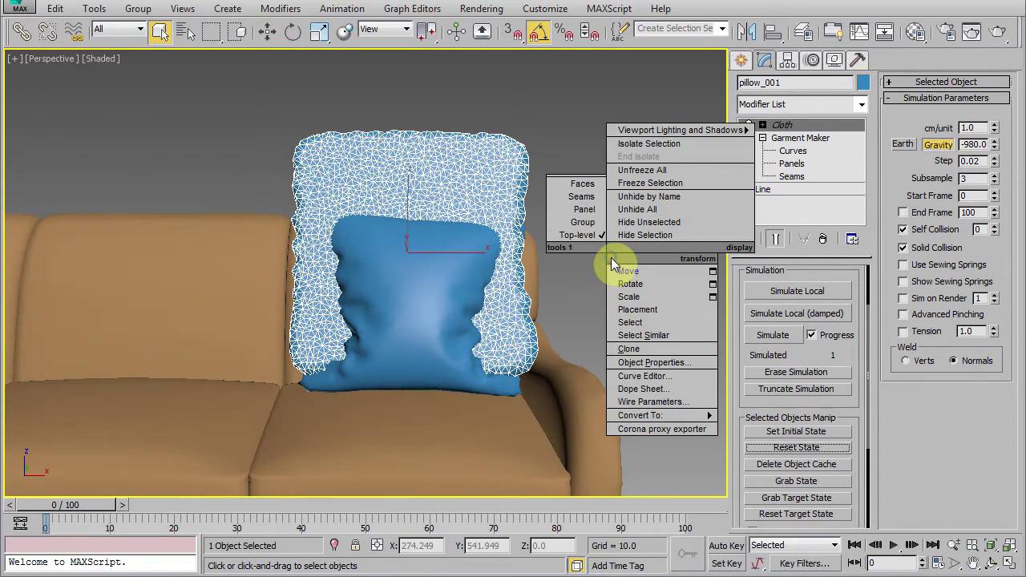
click(622, 262)
drag(489, 248, 277, 248)
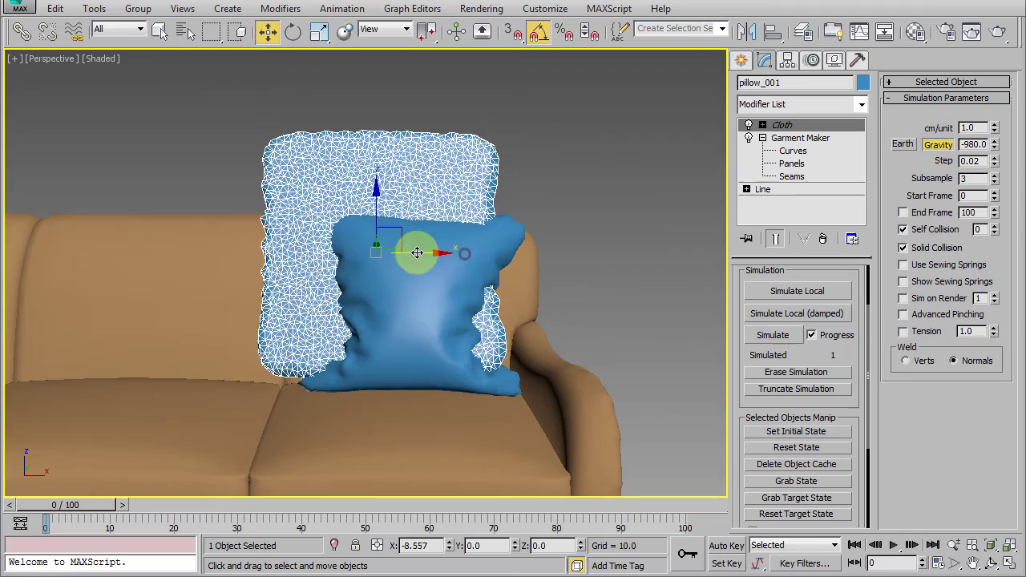
alt+middle_drag(270, 281, 213, 286)
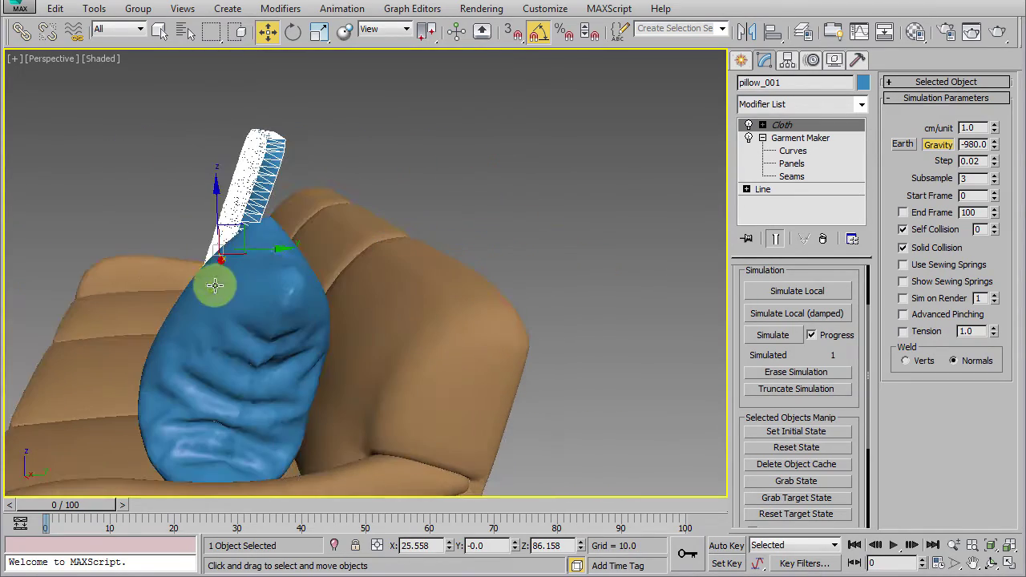
drag(212, 218, 214, 161)
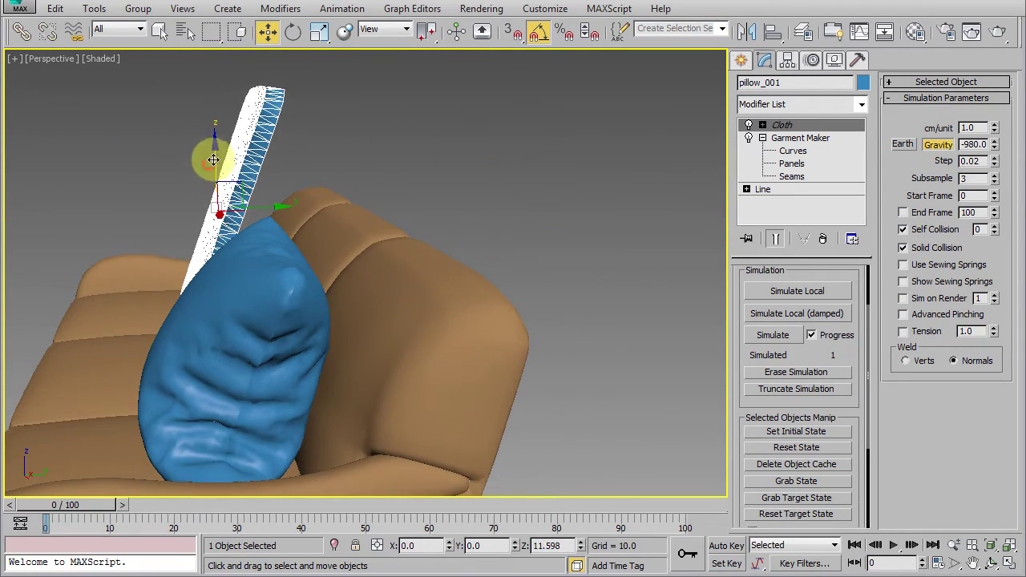
- Tilt the cloth pillow diagonally and lift it higher above the sofa
click(292, 31)
alt+middle_drag(264, 225, 264, 179)
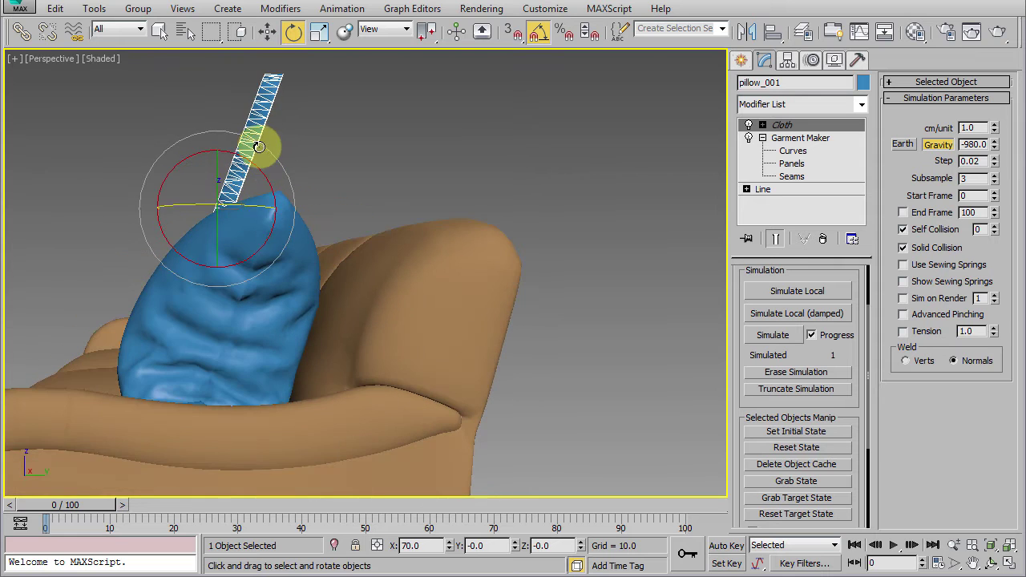
drag(264, 151, 337, 189)
right_click(374, 199)
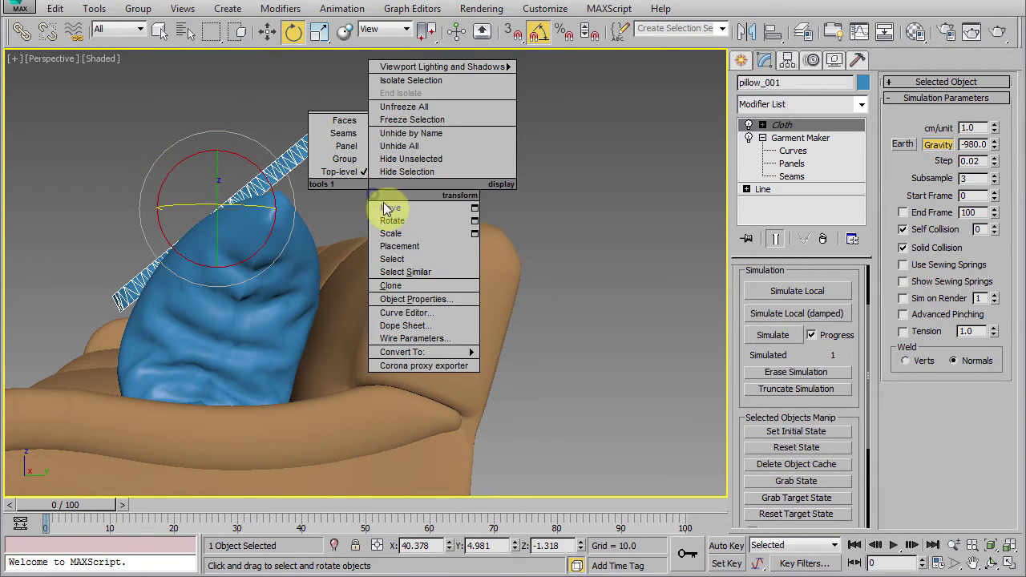
click(389, 210)
mouse_move(246, 185)
mouse_down()
mouse_move(229, 150)
mouse_move(165, 178)
mouse_up()
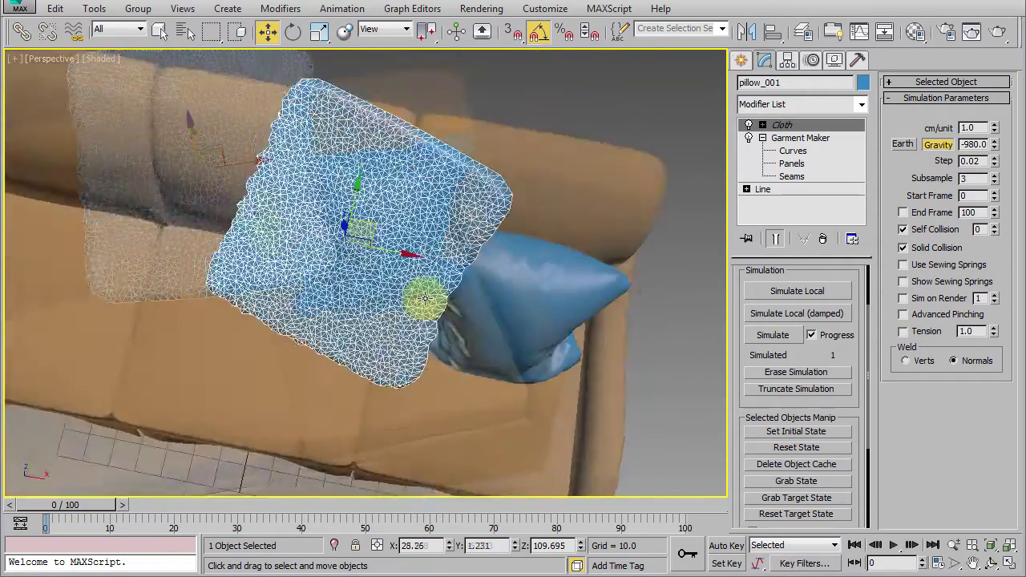
mouse_move(424, 297)
alt+middle_down()
mouse_move(467, 208)
mouse_move(543, 224)
alt+middle_up()
mouse_move(550, 335)
alt+middle_down()
mouse_move(527, 339)
mouse_move(538, 336)
mouse_move(516, 302)
alt+middle_up()
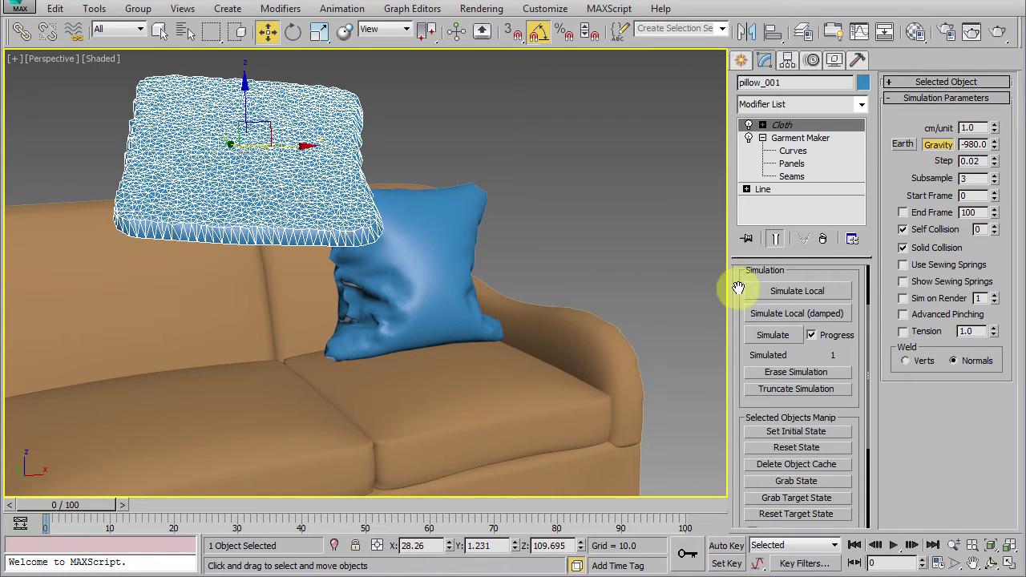
- Add pillow_002 to the cloth simulation as a collision object
drag(737, 286, 746, 451)
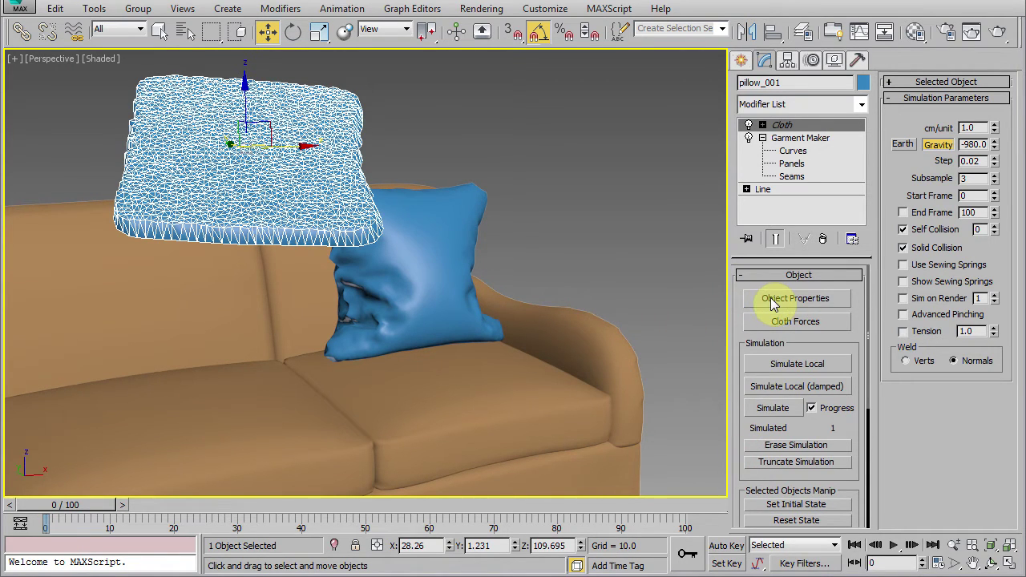
click(774, 298)
click(367, 42)
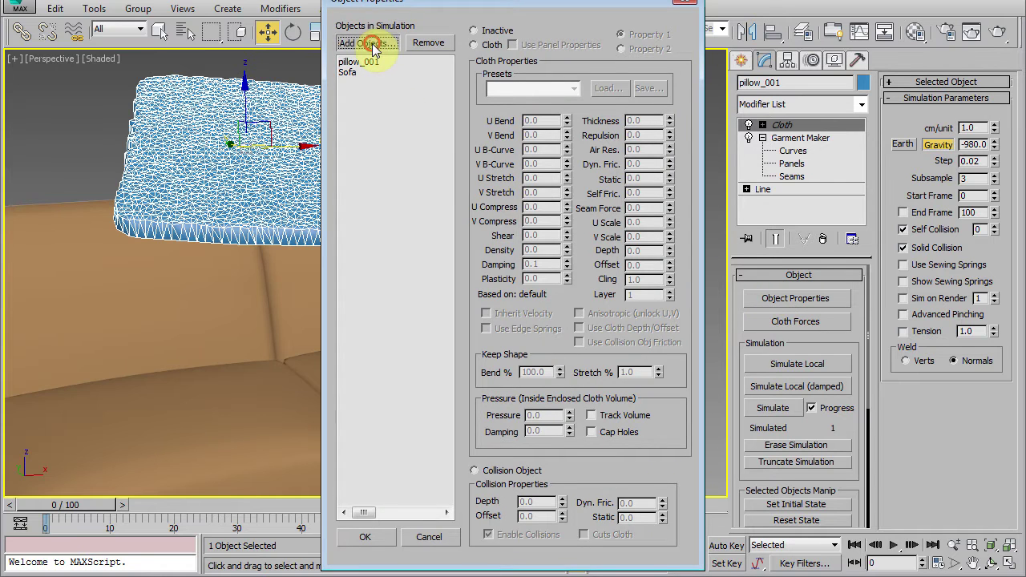
click(52, 69)
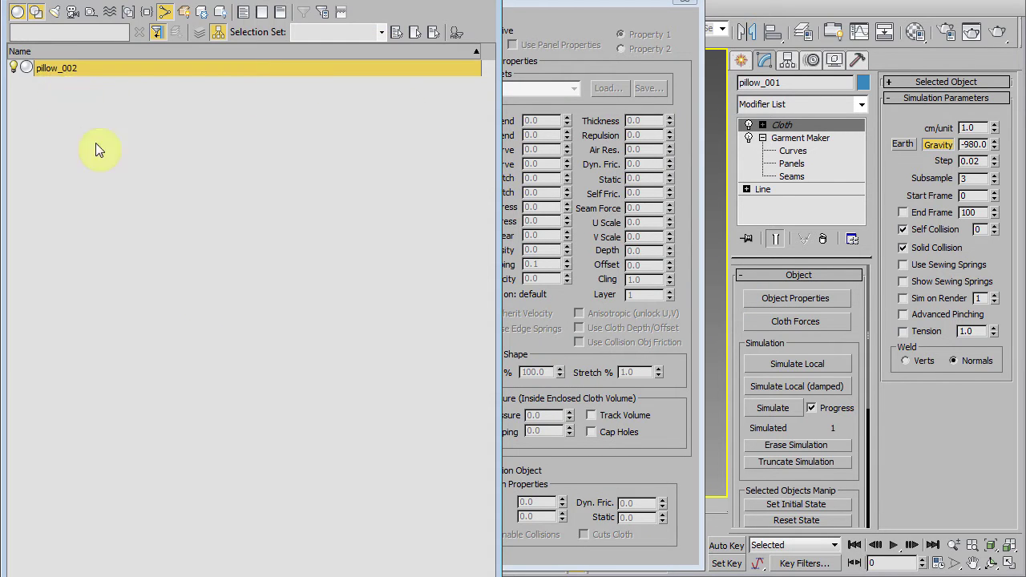
key(Return)
click(473, 471)
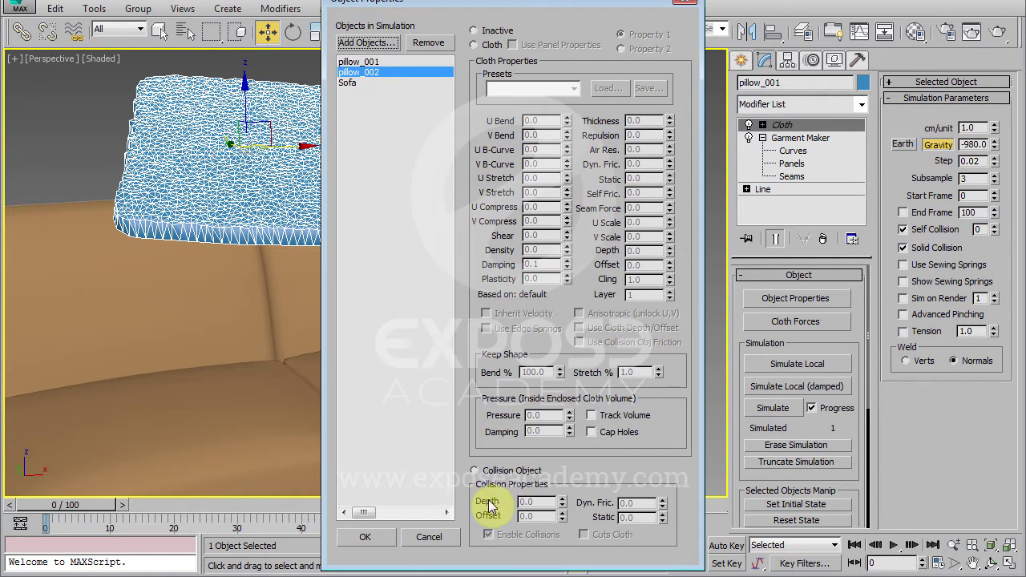
click(384, 540)
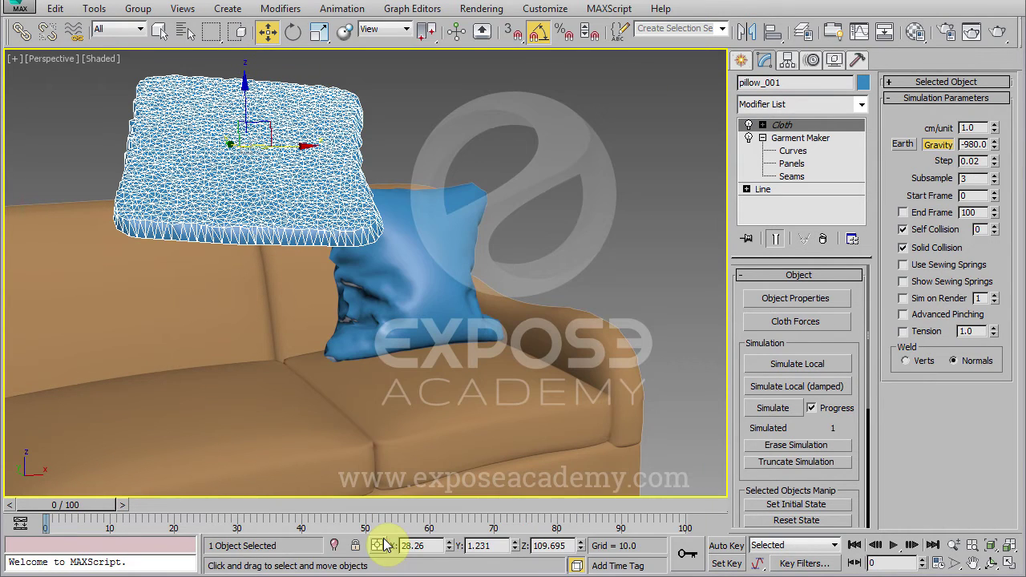
- Reset the cloth, run a damped local then full simulation, and stop near frame 27
drag(733, 413, 736, 401)
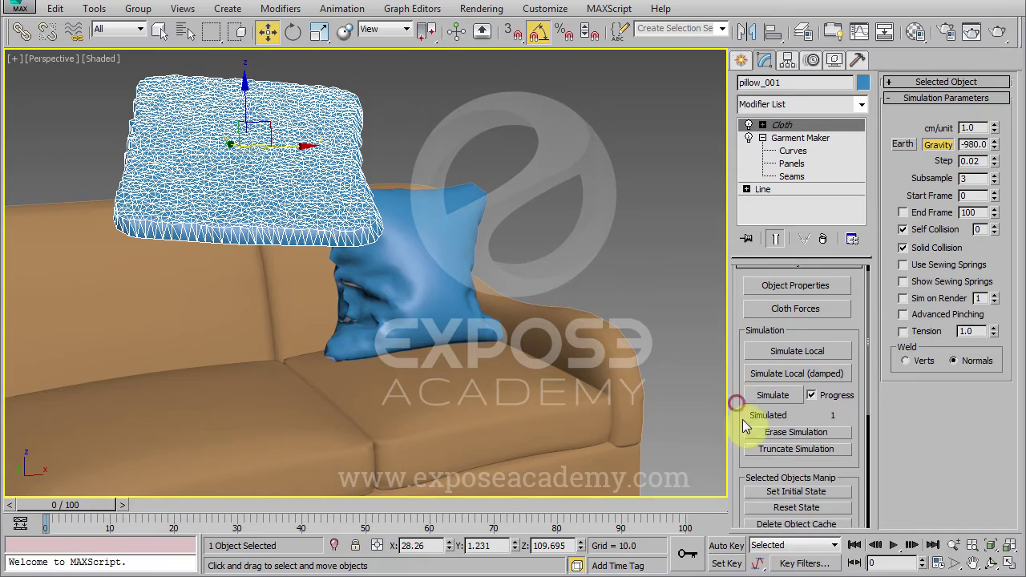
click(779, 508)
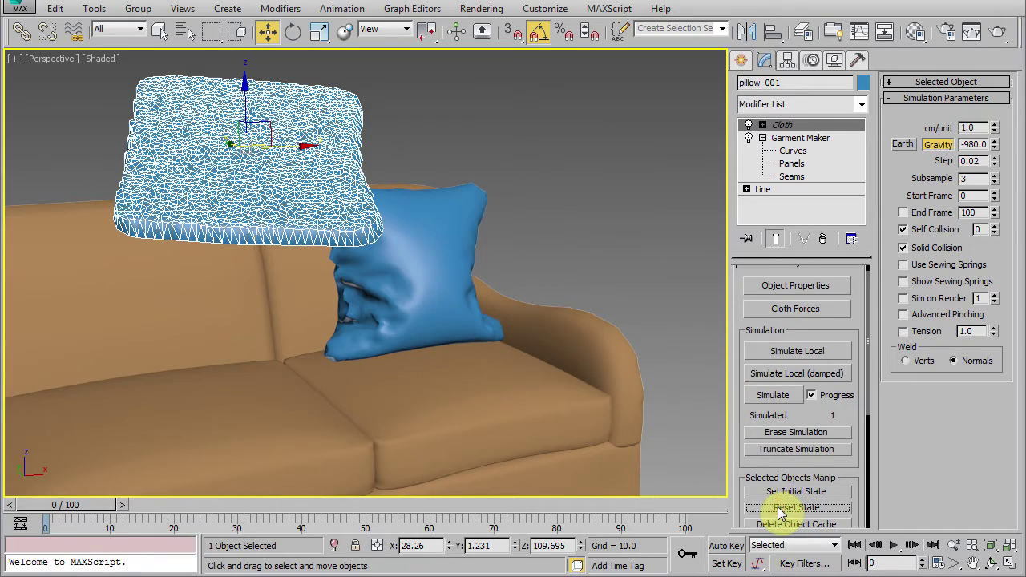
click(764, 375)
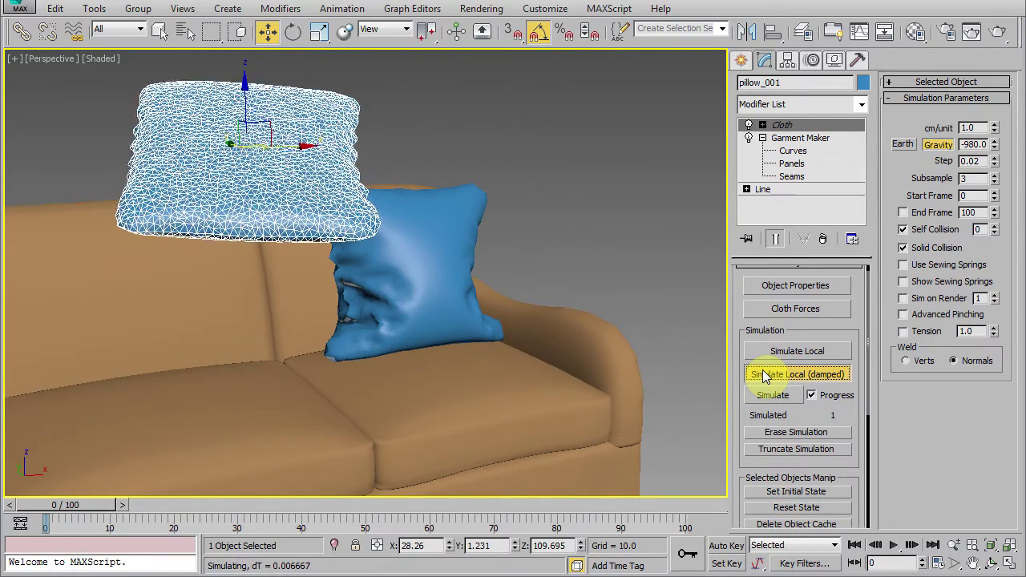
click(766, 397)
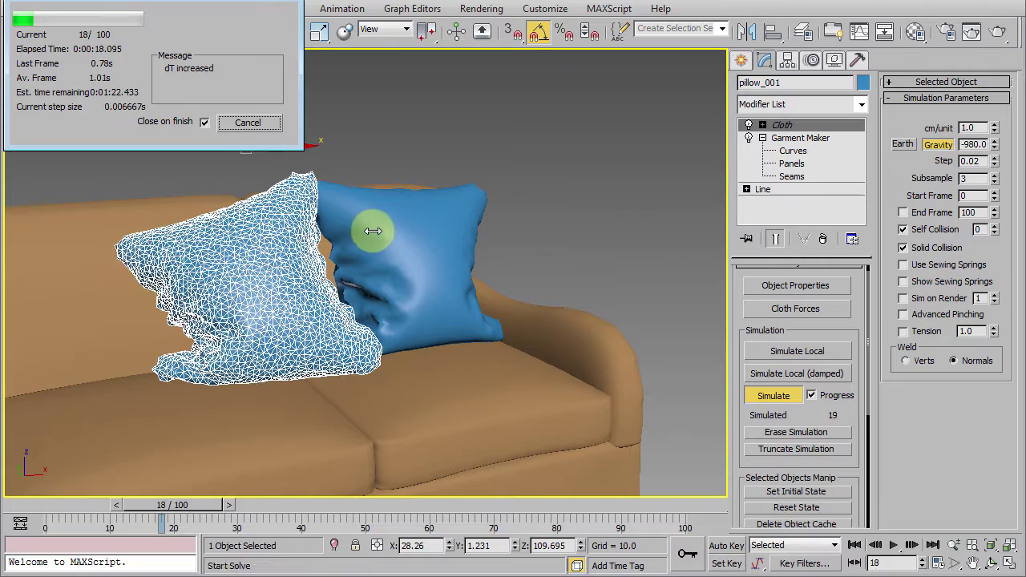
key(Escape)
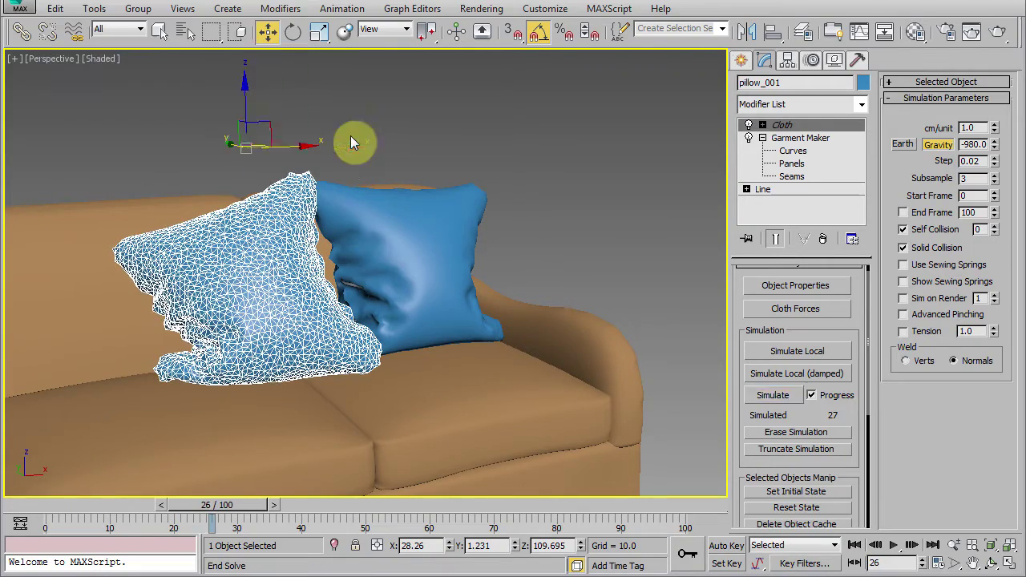
click(355, 142)
alt+middle_drag(355, 142, 474, 324)
click(476, 321)
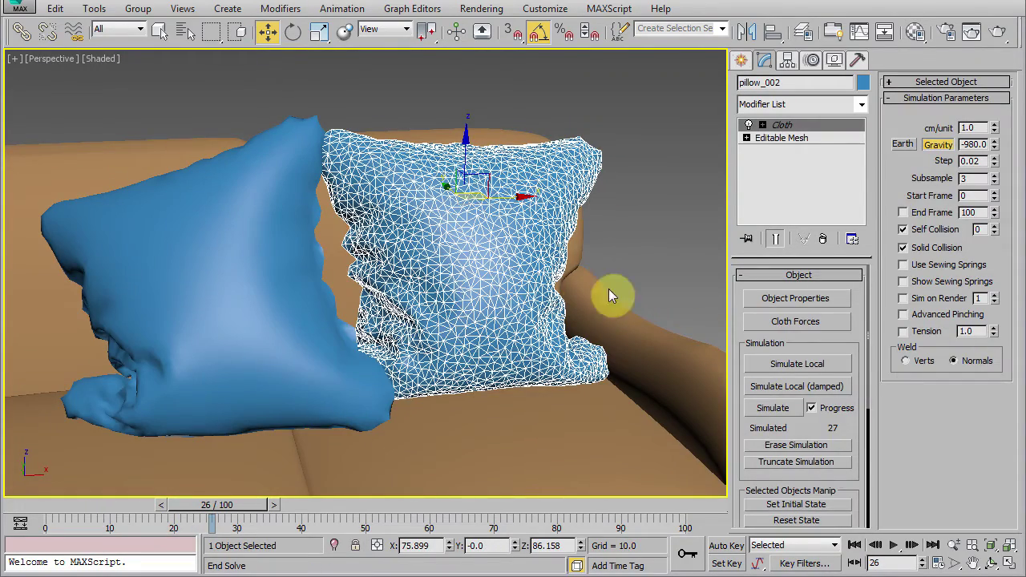
click(633, 270)
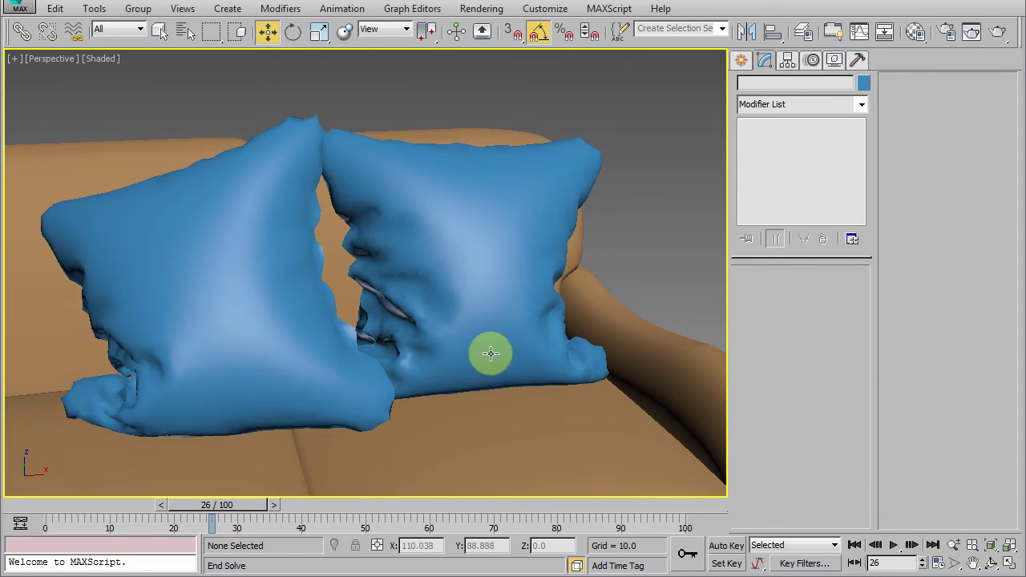
- Select pillow_002 in the viewport to show its Cloth modifier parameters
click(484, 319)
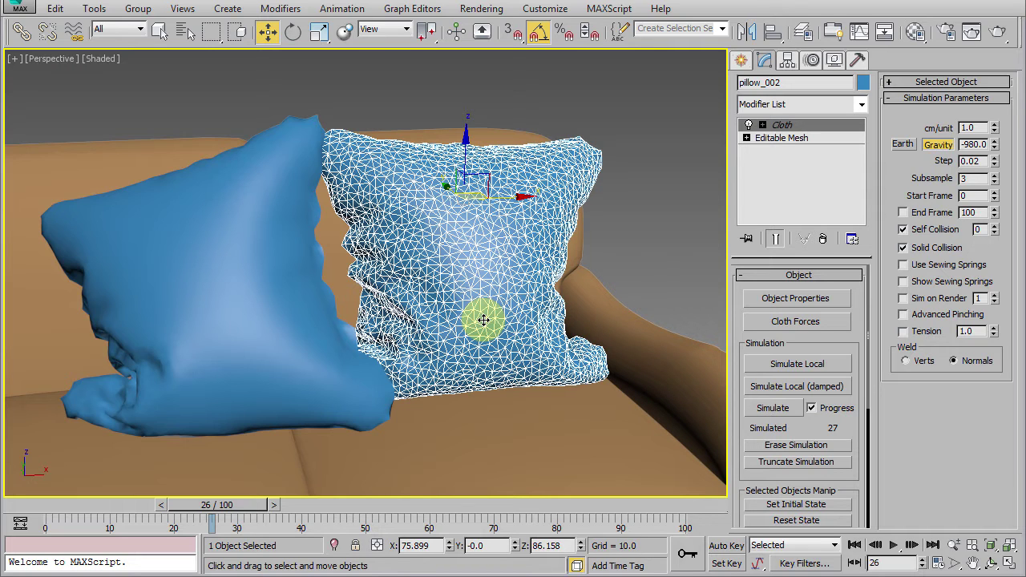
- Add an HSDS modifier to the right-hand pillow from the Modifier List
click(807, 106)
scroll(806, 126, up, 8)
scroll(794, 240, down, 4)
scroll(794, 112, down, 9)
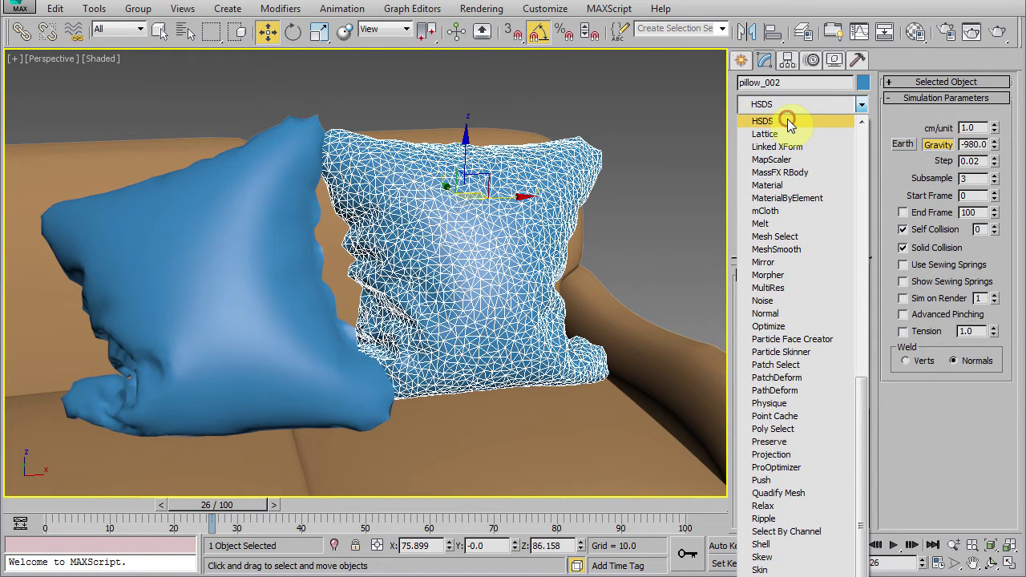
click(789, 120)
- Lasso-select the polygons on both pillow sides and subdivide them one level
click(808, 300)
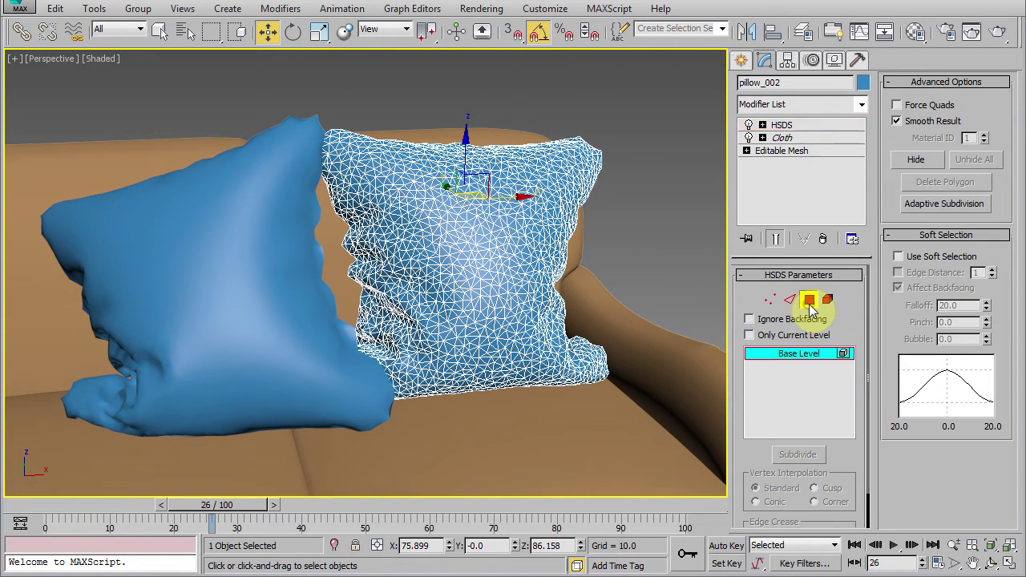
drag(211, 30, 207, 106)
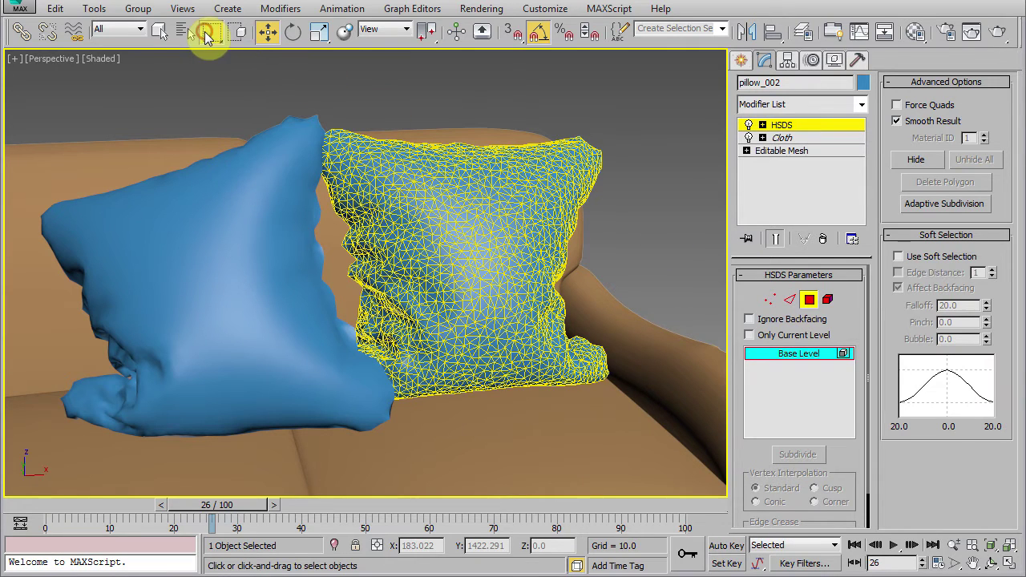
drag(583, 104, 634, 407)
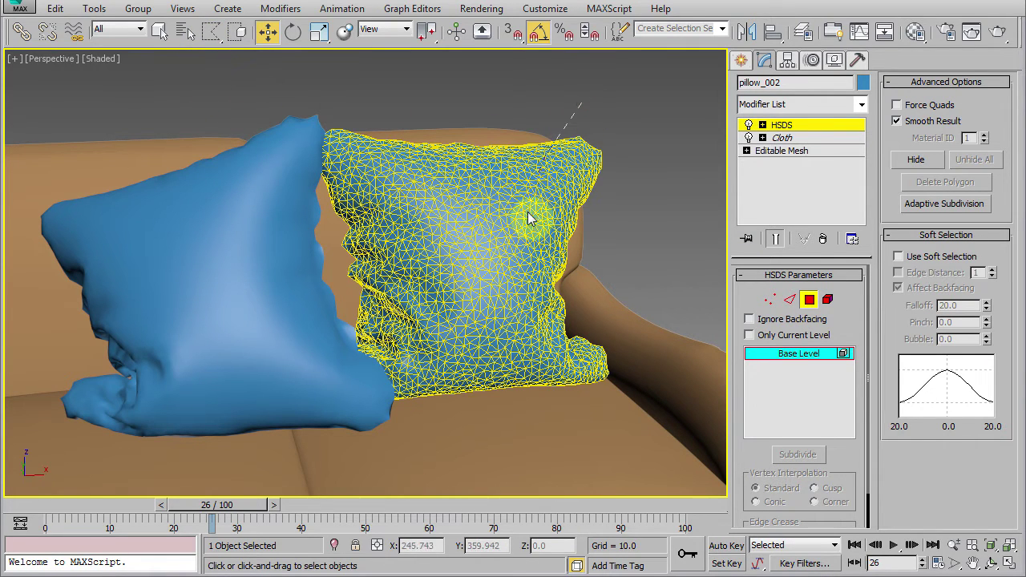
drag(663, 142, 663, 142)
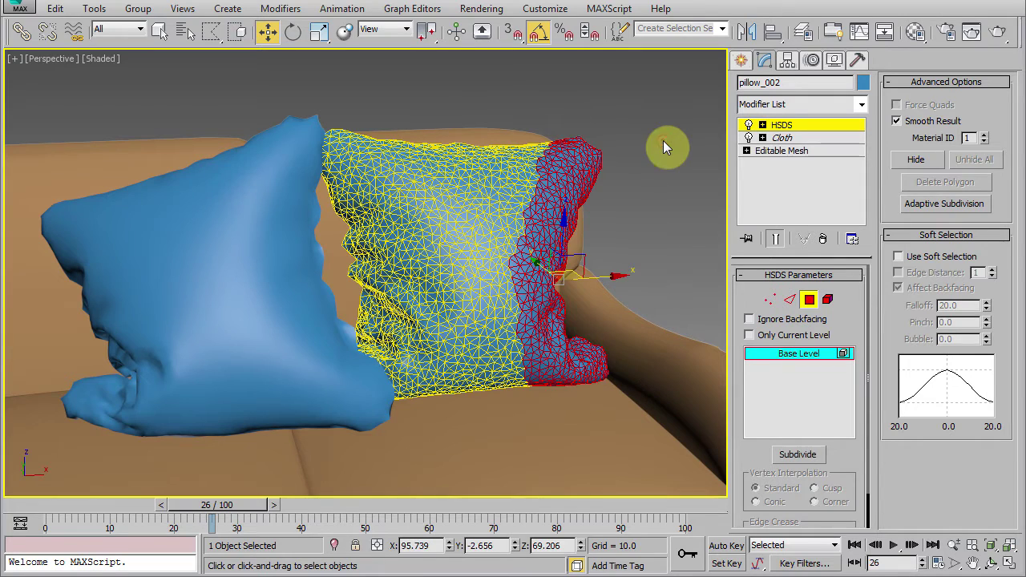
mouse_move(350, 90)
mouse_down()
mouse_move(248, 146)
mouse_move(300, 102)
mouse_up()
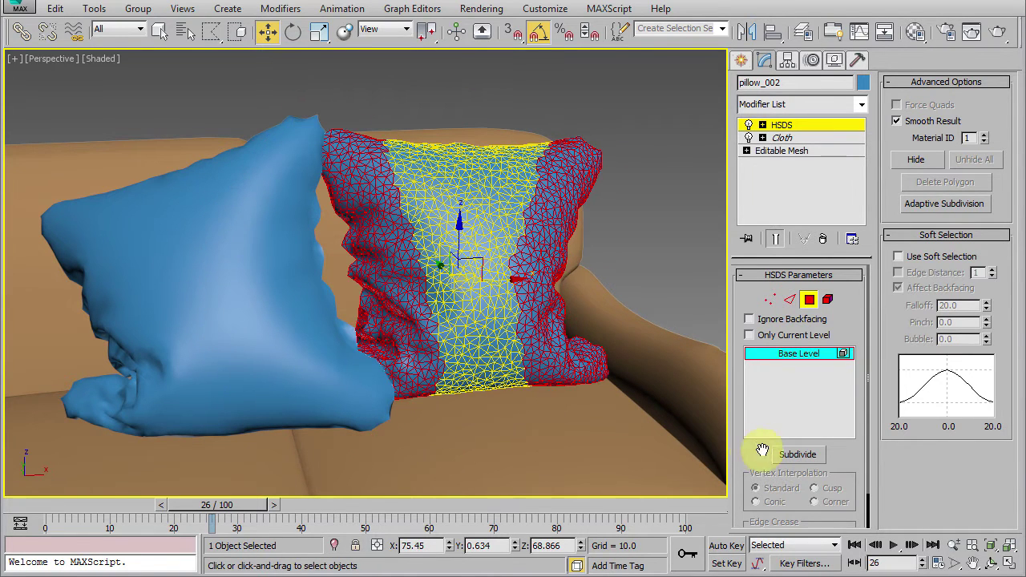
click(789, 455)
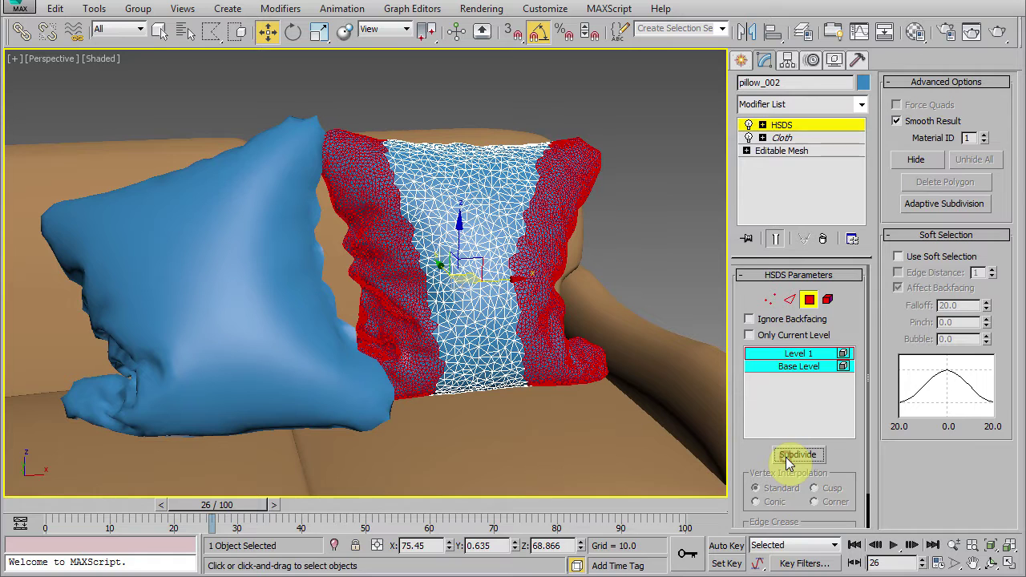
- Exit polygon mode and zoom and pan to inspect the refined pillow folds
click(810, 301)
click(596, 268)
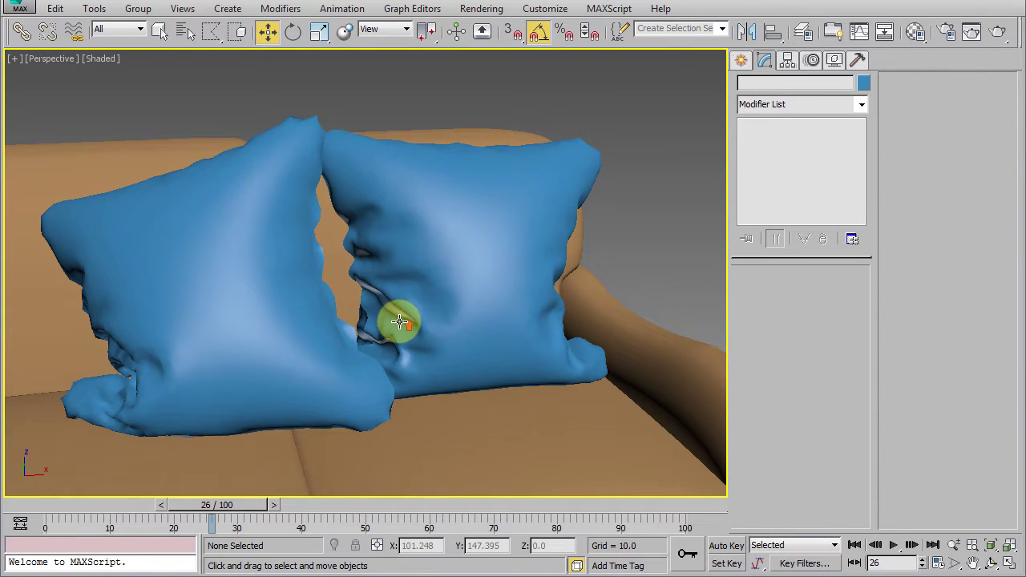
scroll(398, 320, up, 10)
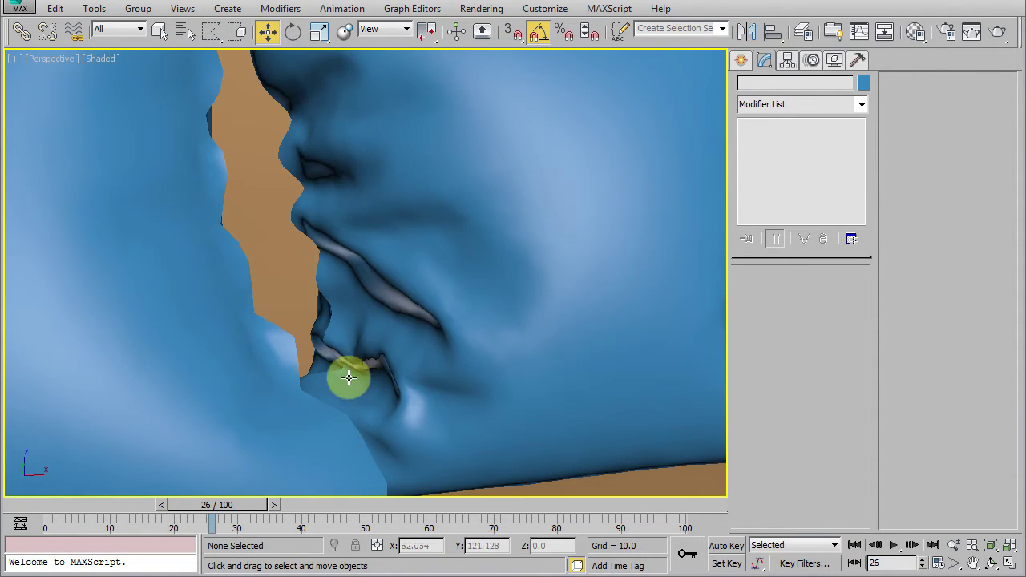
scroll(481, 368, down, 5)
scroll(481, 369, down, 5)
middle_drag(506, 355, 454, 354)
click(453, 354)
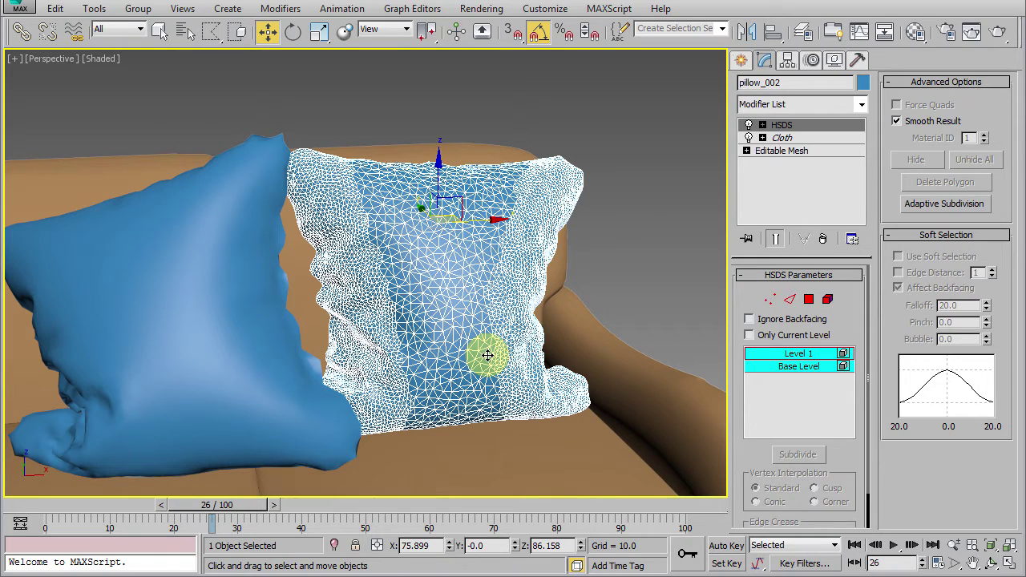
- Add an Optimize modifier to the right-hand pillow and reselect it
click(779, 104)
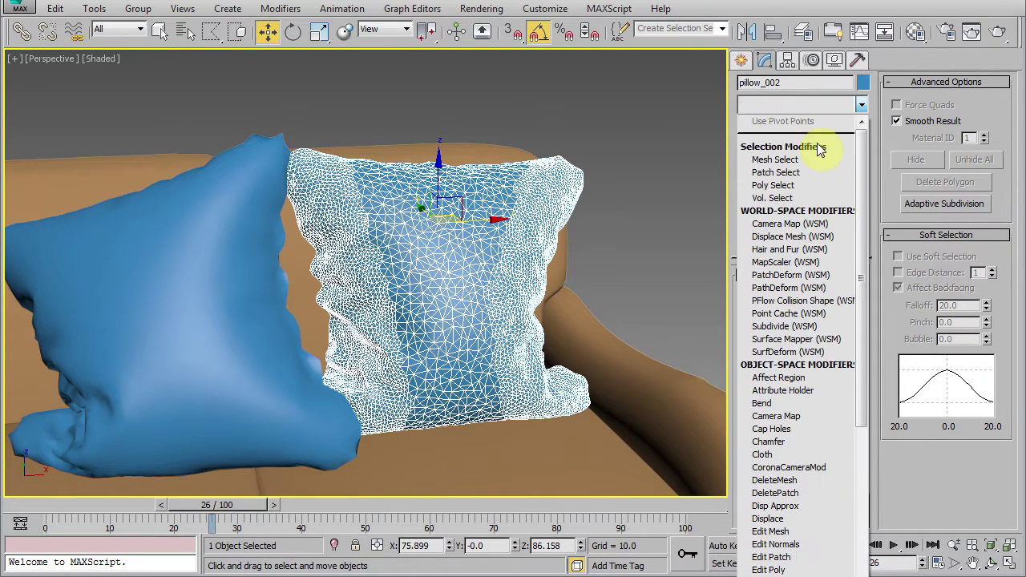
key(o)
click(790, 121)
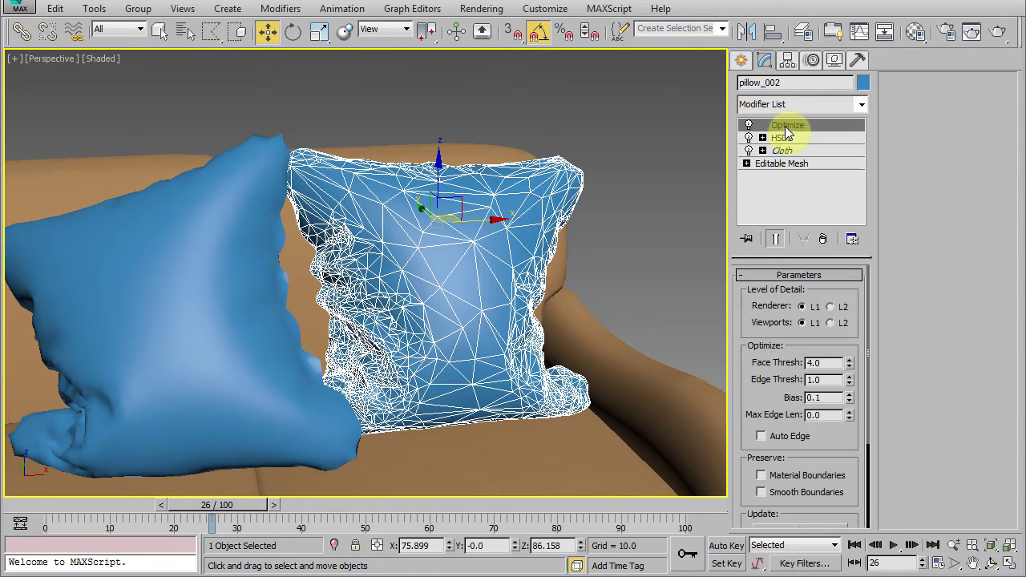
click(670, 287)
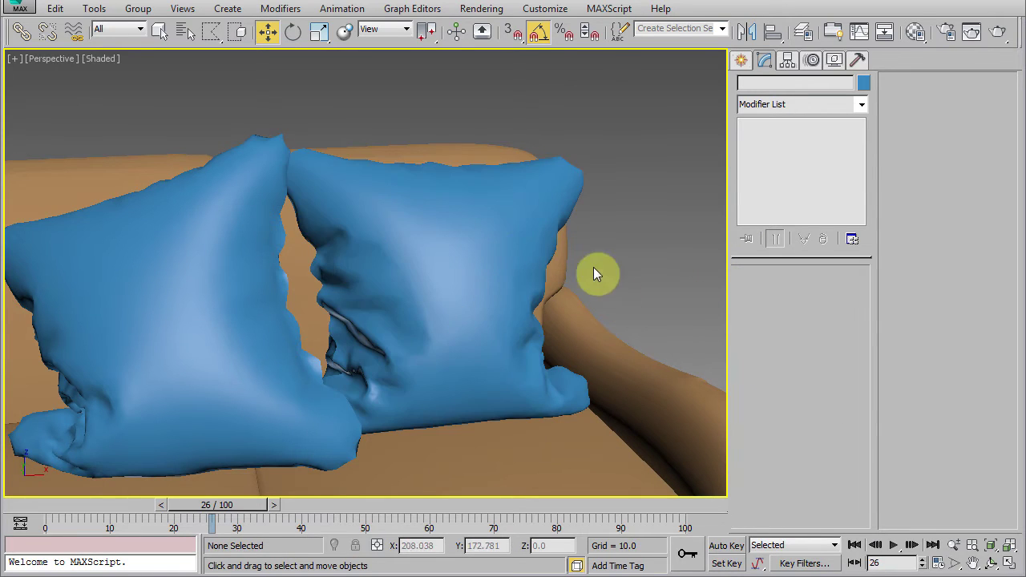
click(455, 358)
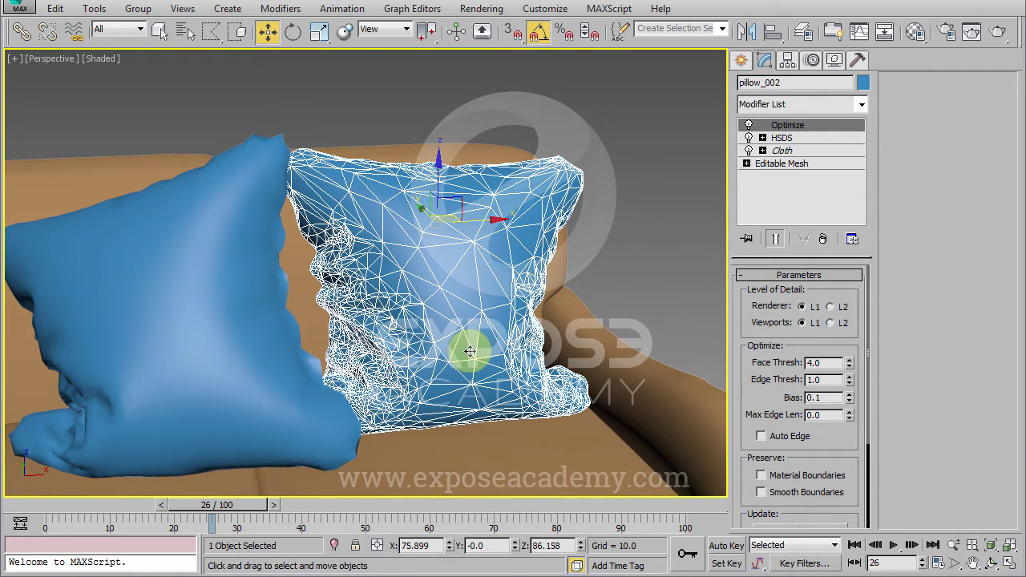
- Lower the Optimize Face Thresh to 3.0 and deselect to inspect the mesh
drag(827, 364, 798, 362)
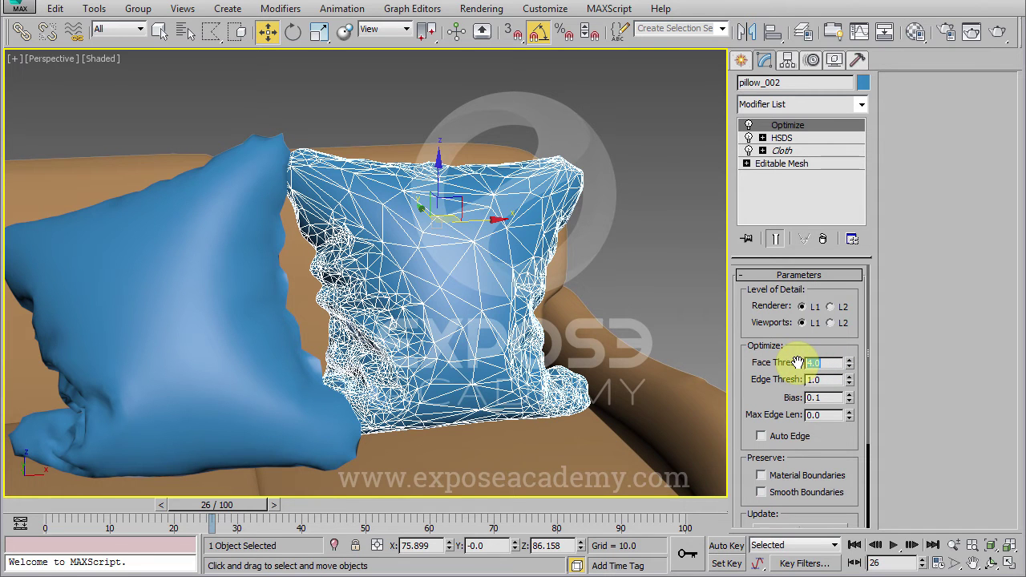
text(3)
key(Return)
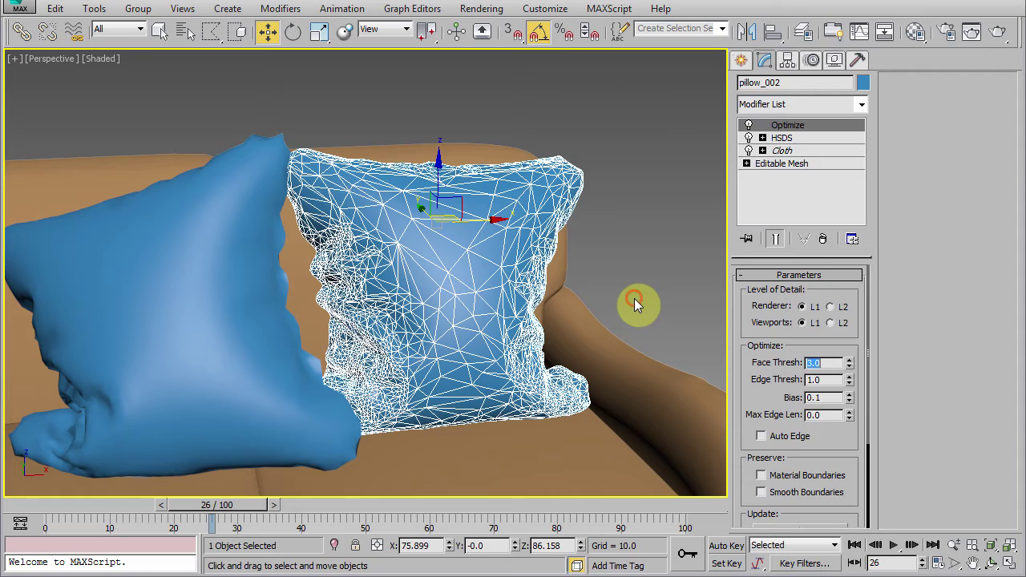
click(635, 299)
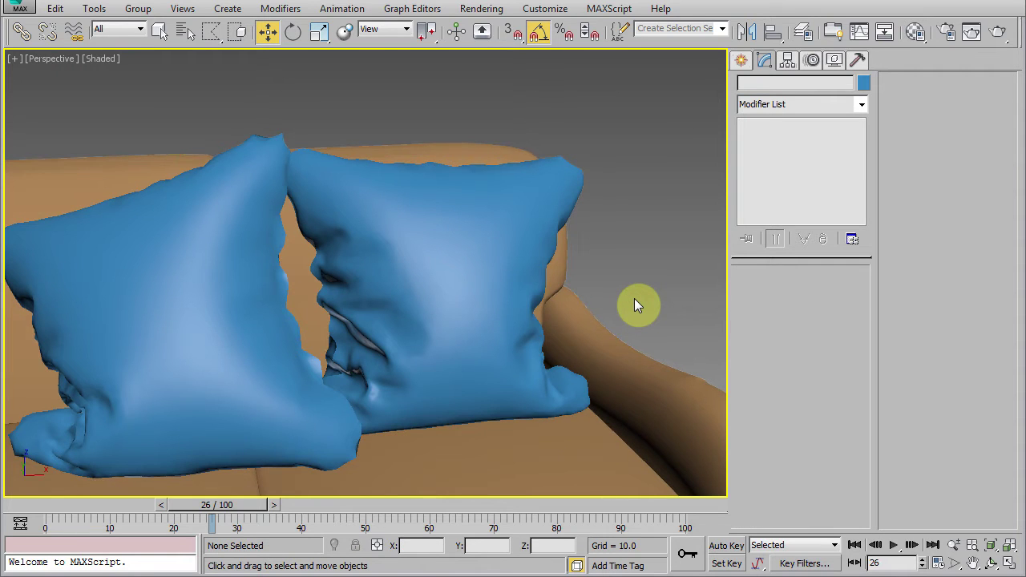